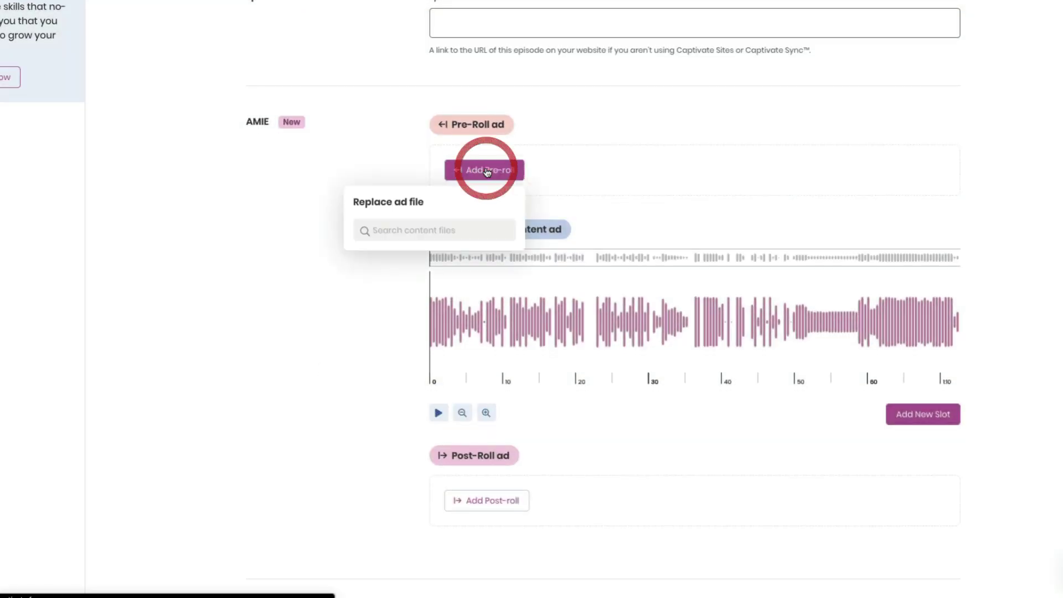
# Make Captivate Q1 Promo the episode's pre-roll ad, replacing the initially picked Podnews Promo.
pyautogui.click(404, 288)
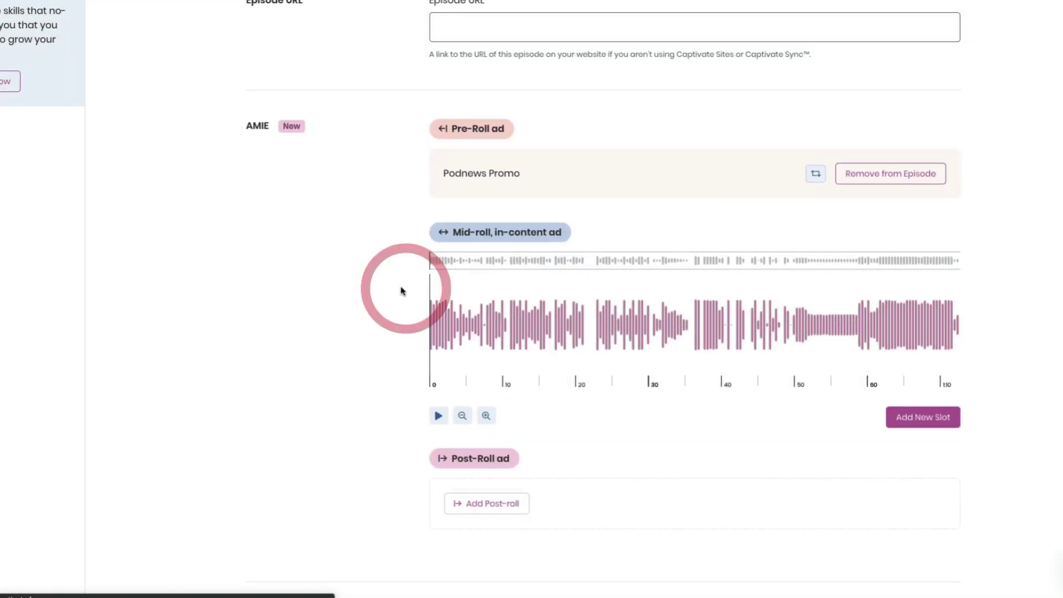
pyautogui.click(816, 178)
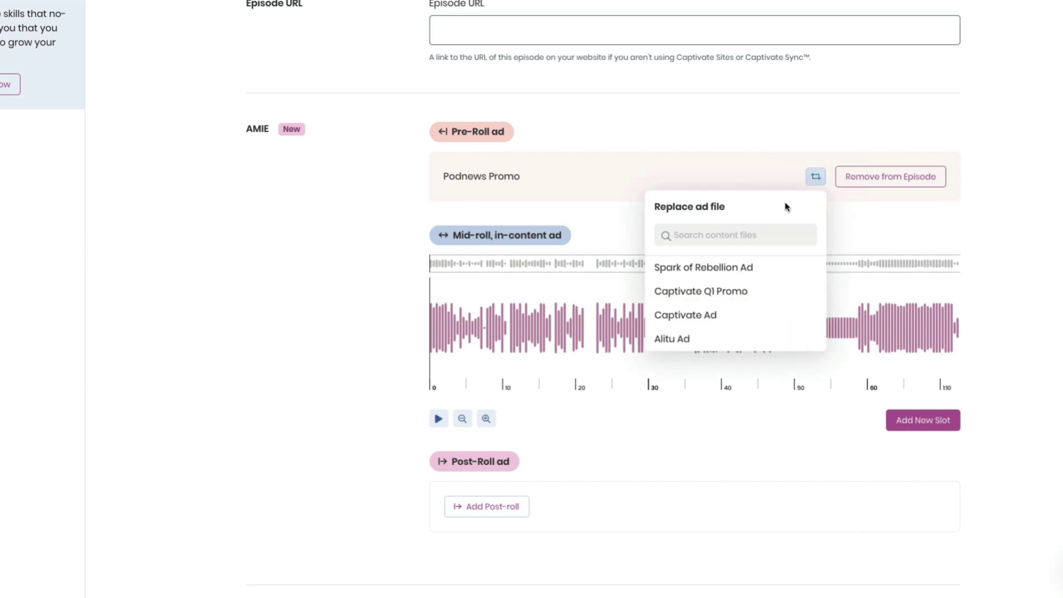
pyautogui.click(740, 288)
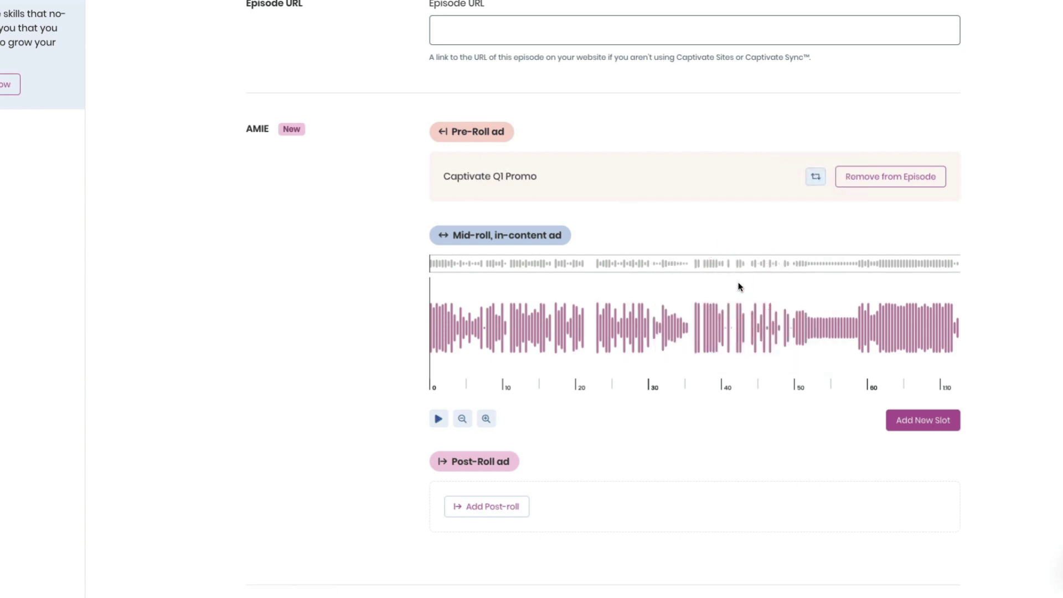
pyautogui.click(891, 181)
pyautogui.click(491, 179)
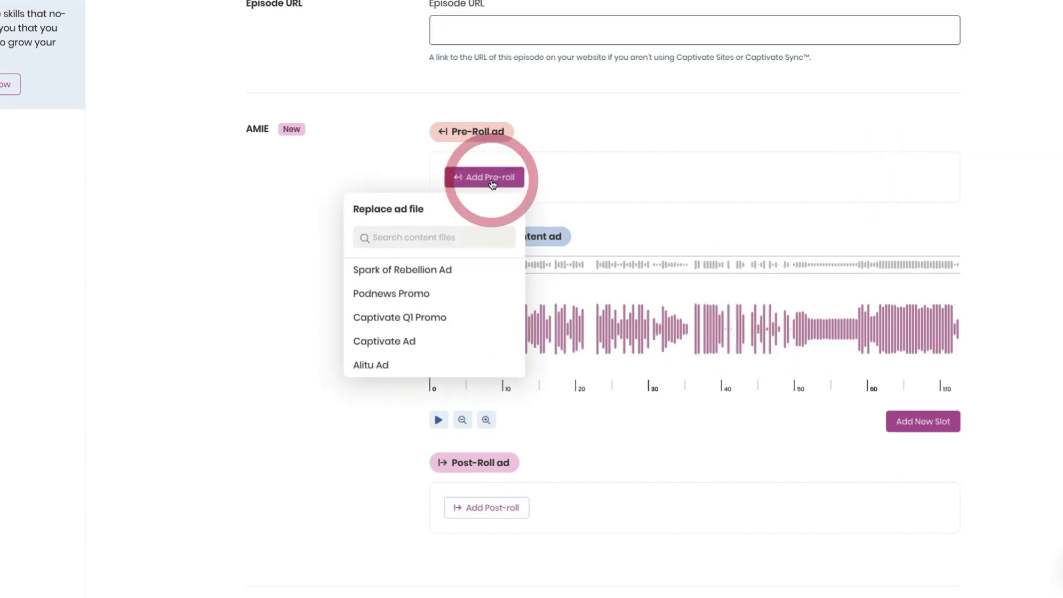
pyautogui.click(411, 317)
pyautogui.scroll(-4, 409, 320)
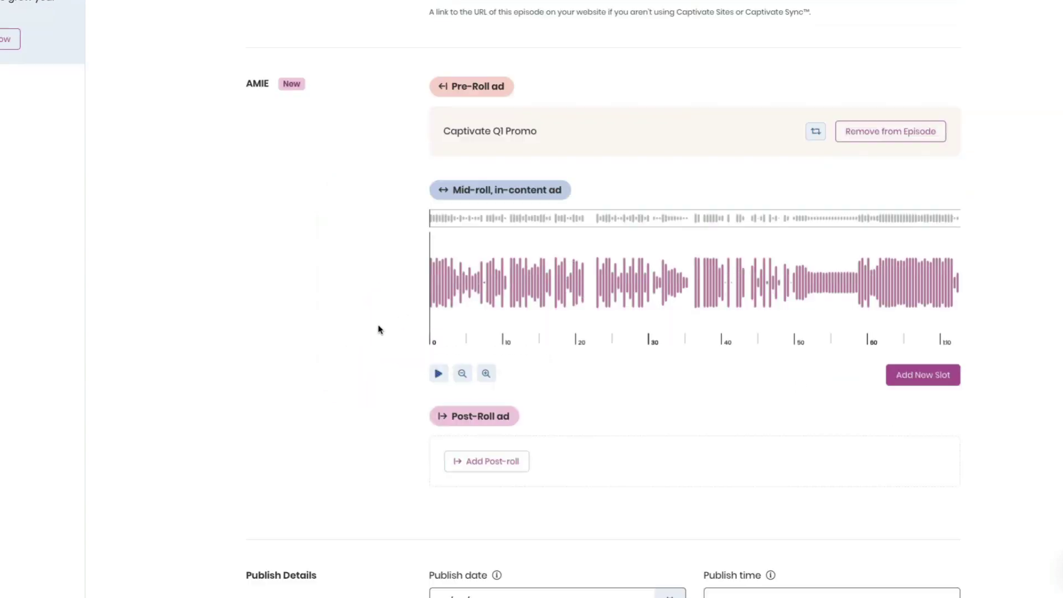
# Save the pre-roll change, zoom into the waveform and set the playhead near 15 seconds.
pyautogui.click(892, 490)
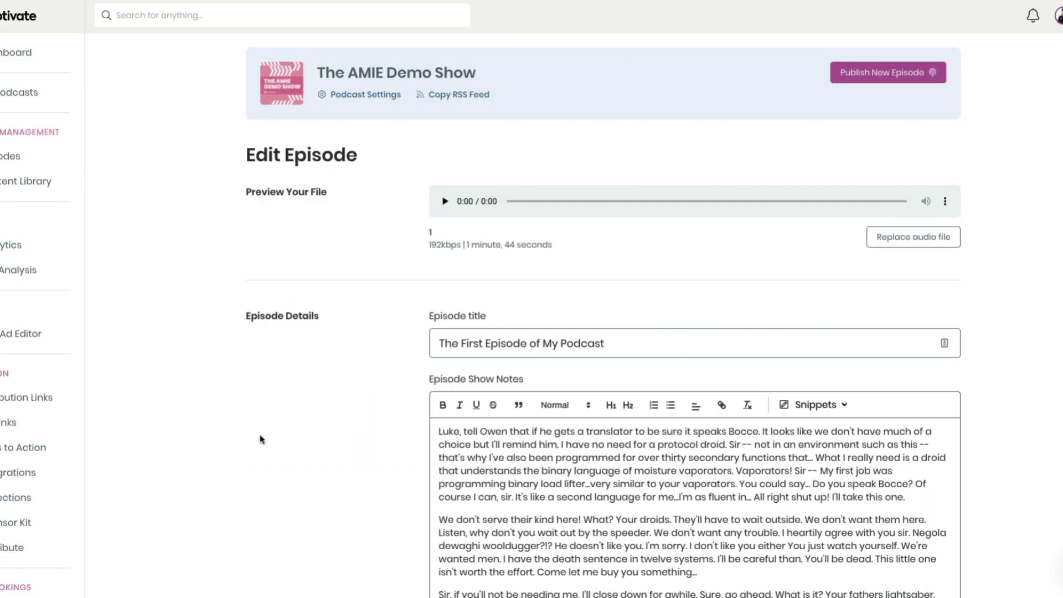
pyautogui.scroll(-15, 261, 439)
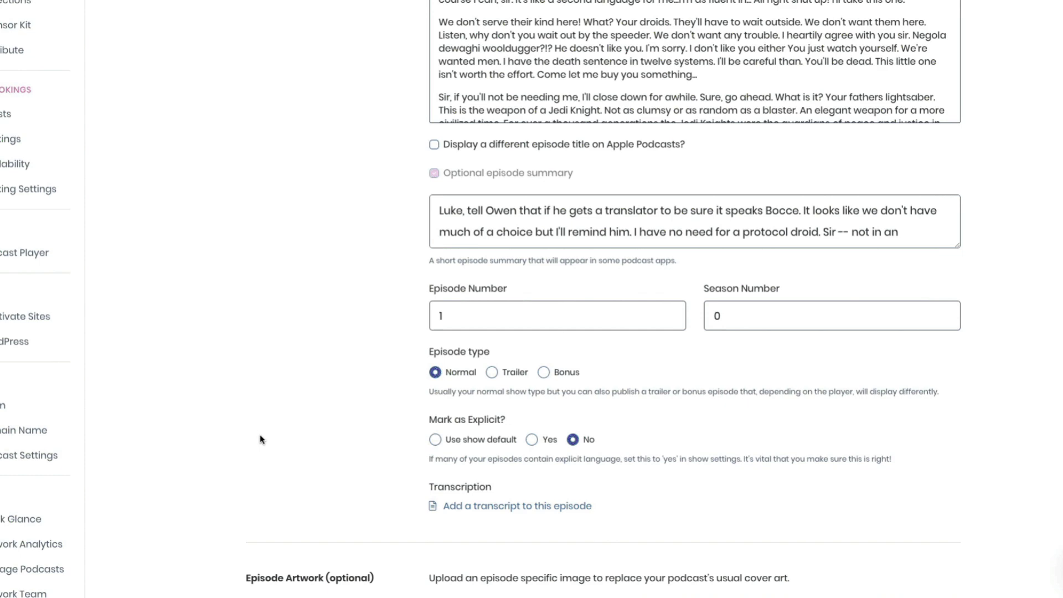
pyautogui.click(488, 390)
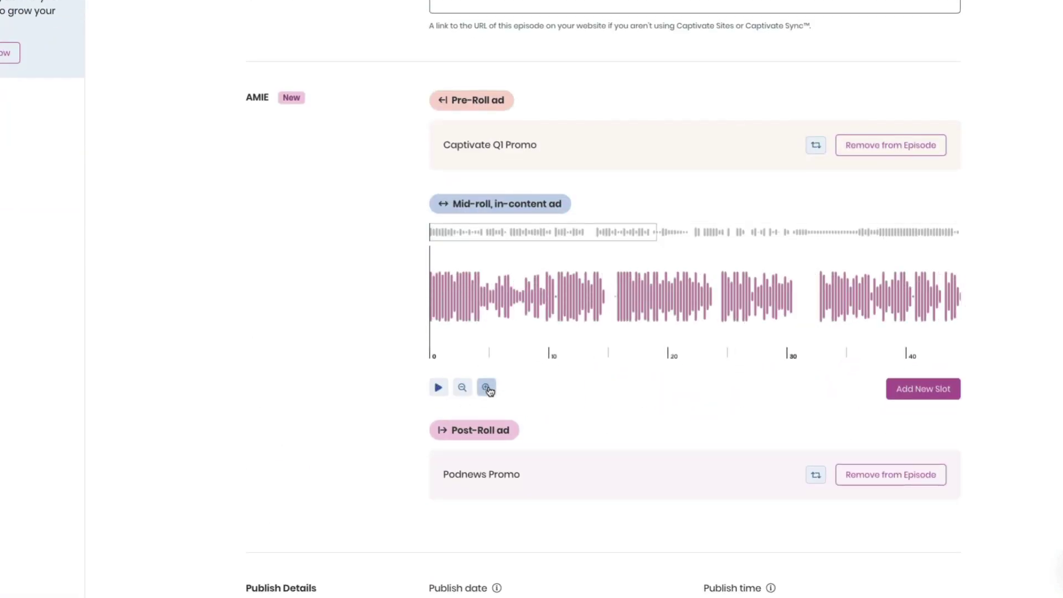
pyautogui.click(439, 388)
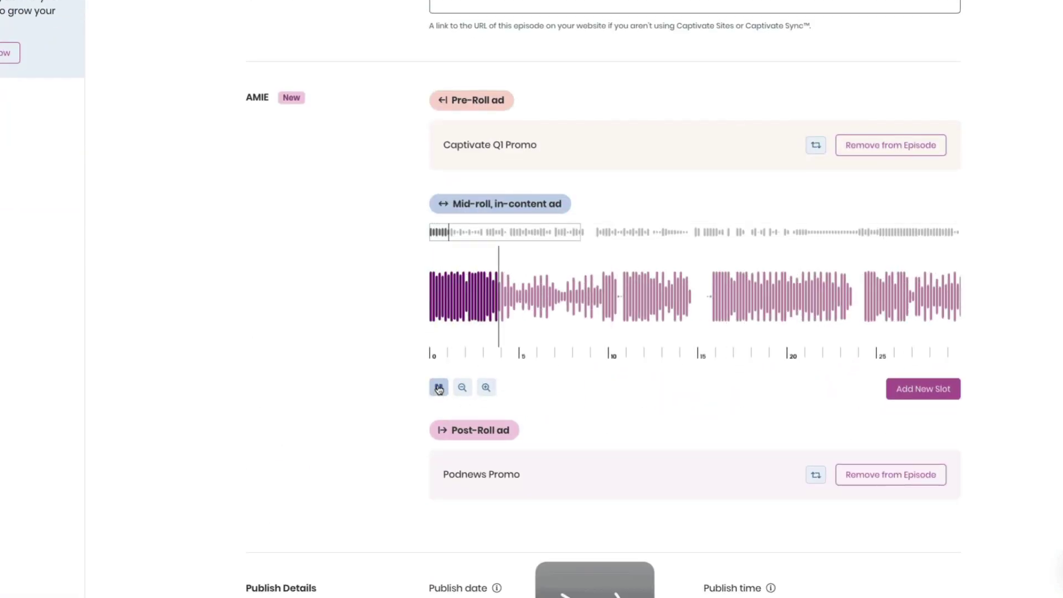
pyautogui.press('space')
pyautogui.click(697, 303)
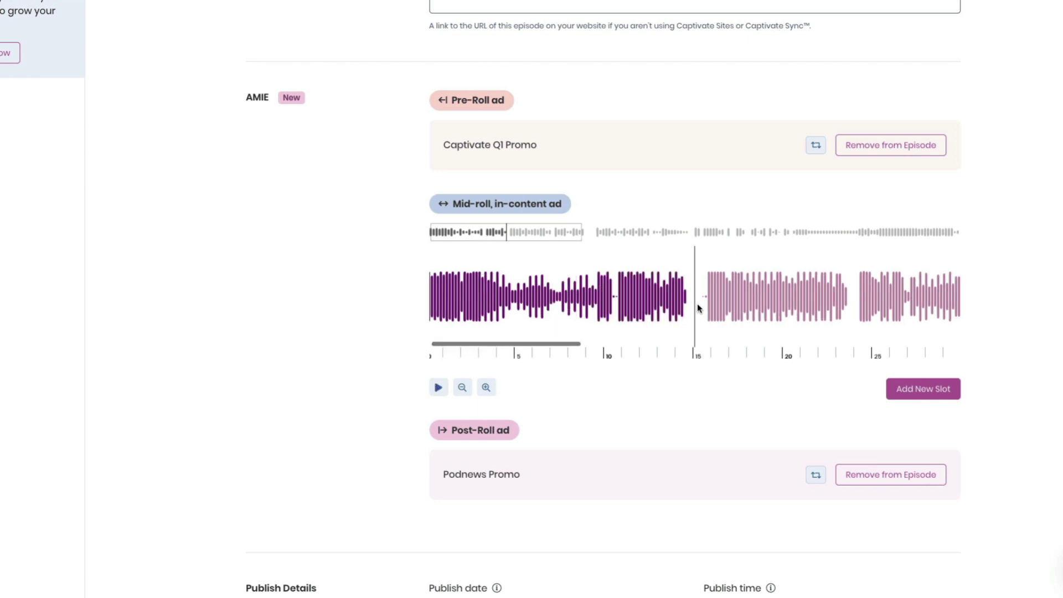
# Add a Podnews Promo mid-roll slot at 00:15.149 named 'Podnews Promo - Q1 Campaign'.
pyautogui.click(923, 389)
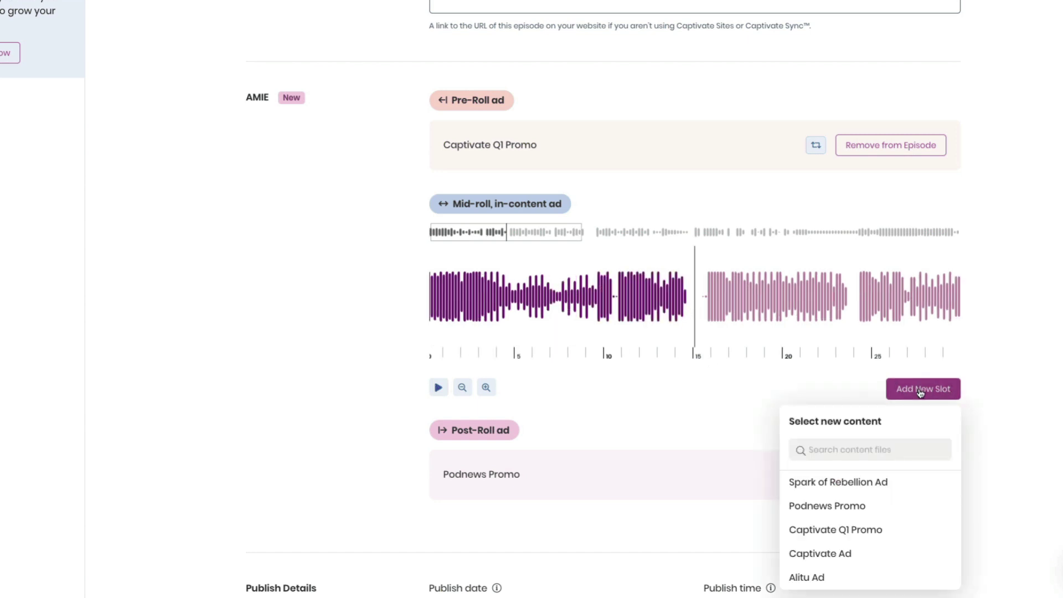
pyautogui.click(878, 505)
pyautogui.click(529, 415)
pyautogui.doubleClick(509, 417)
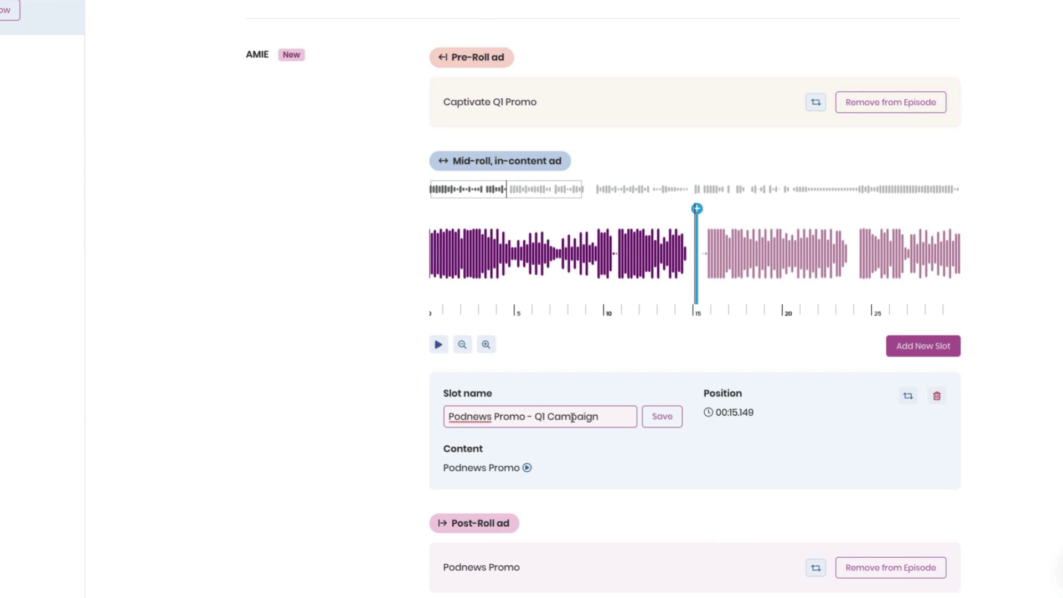
pyautogui.click(674, 420)
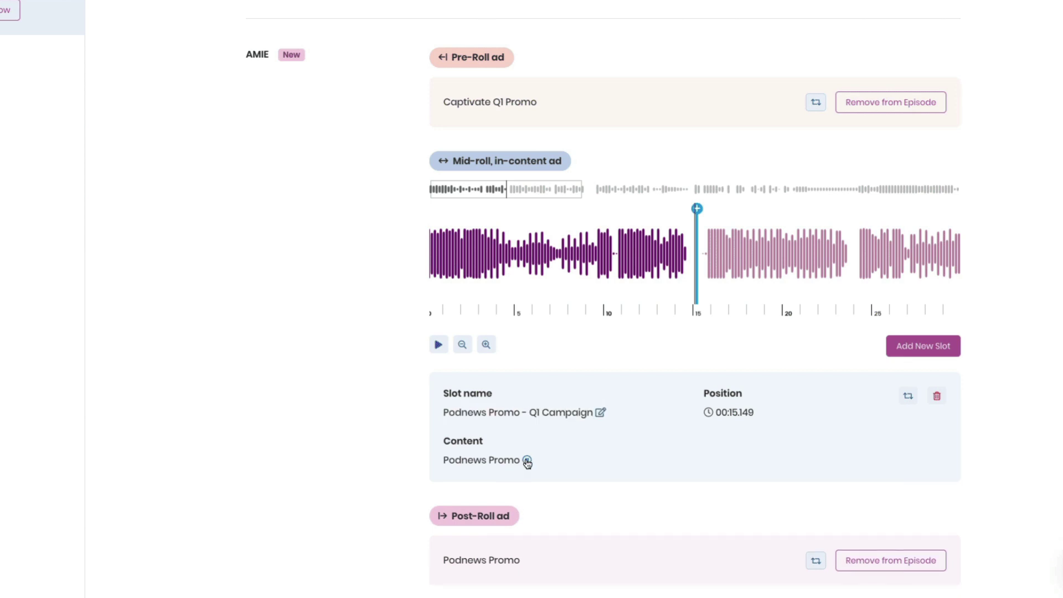
pyautogui.click(462, 345)
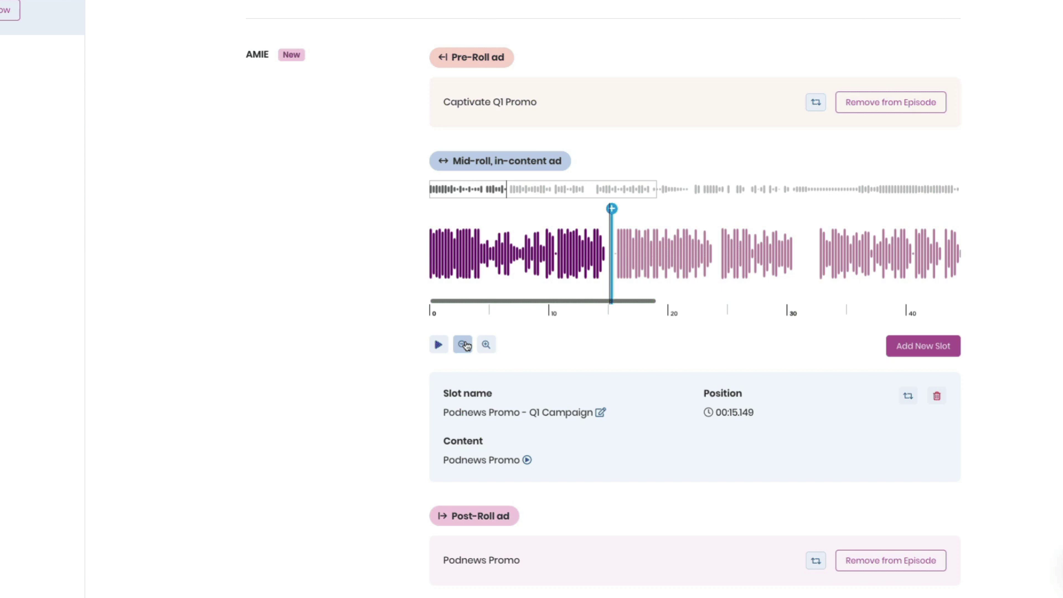
pyautogui.click(463, 345)
# Add a second mid-roll slot at 00:32.738 and swap its ad to Captivate Q1 Promo.
pyautogui.click(907, 347)
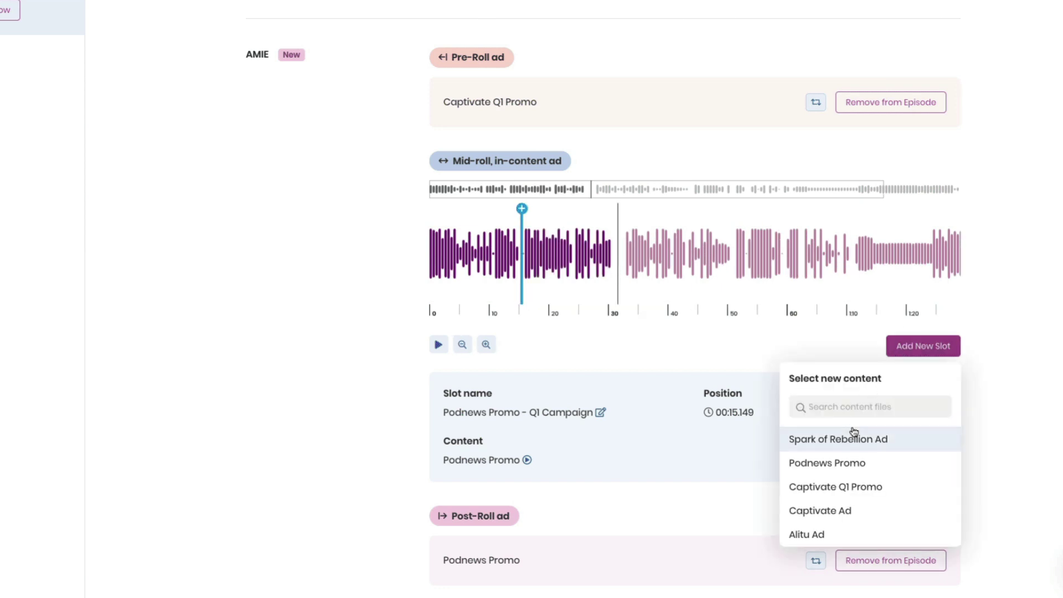
pyautogui.click(842, 530)
pyautogui.click(908, 453)
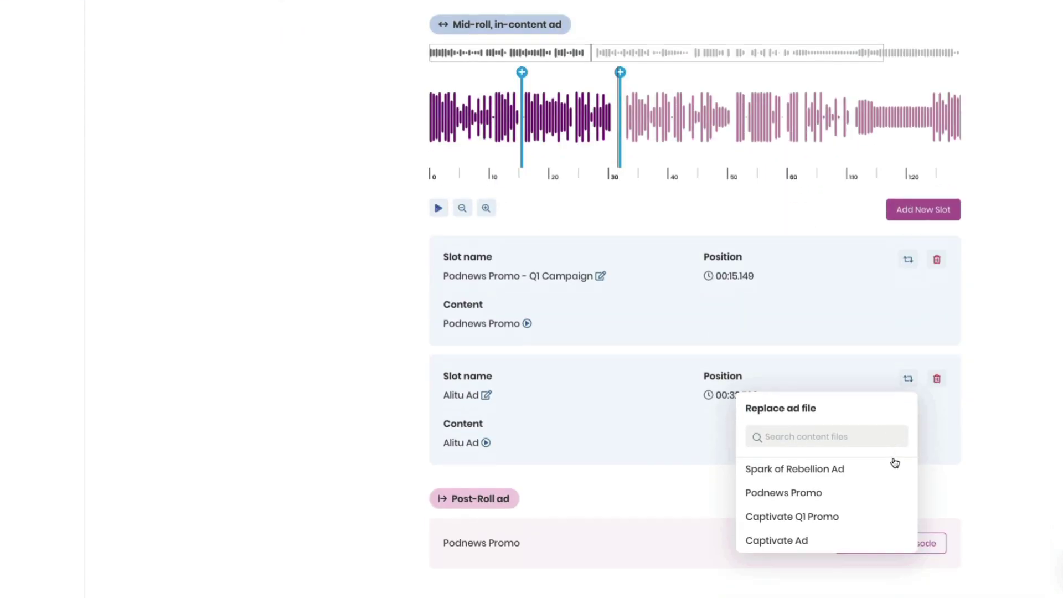
pyautogui.click(833, 509)
# Rename the slot 'Captivate Q1 - Campaign' and save the episode.
pyautogui.click(545, 389)
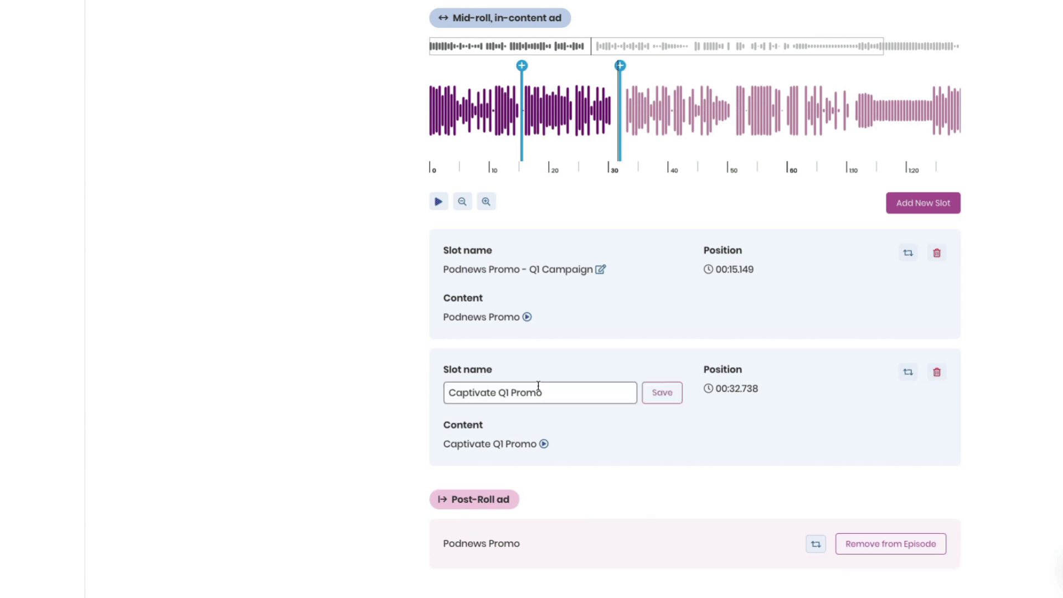
pyautogui.moveTo(542, 393); pyautogui.dragTo(510, 392)
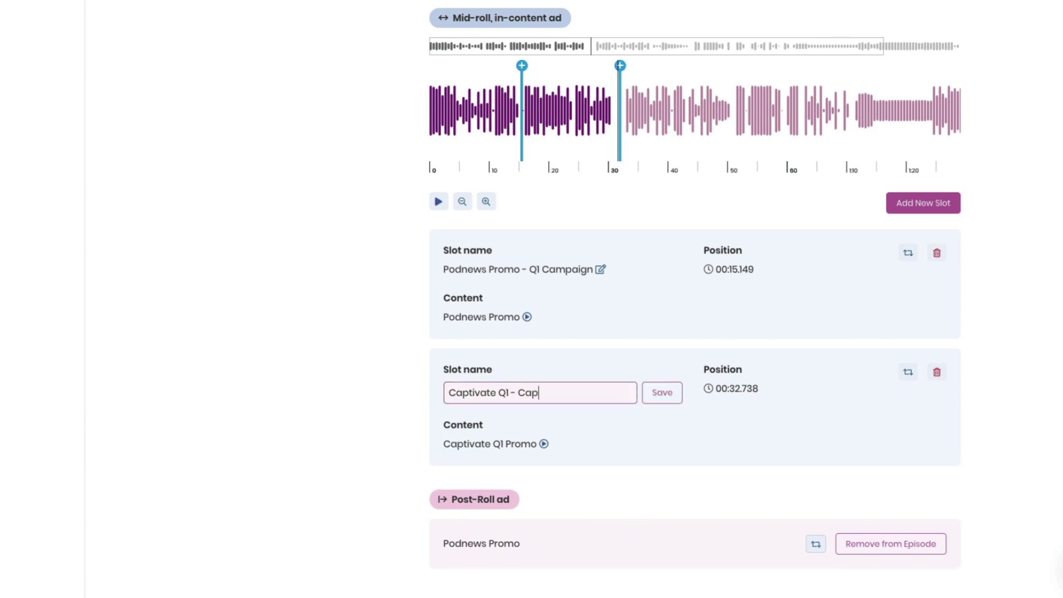
pyautogui.click(664, 393)
pyautogui.scroll(-4, 665, 399)
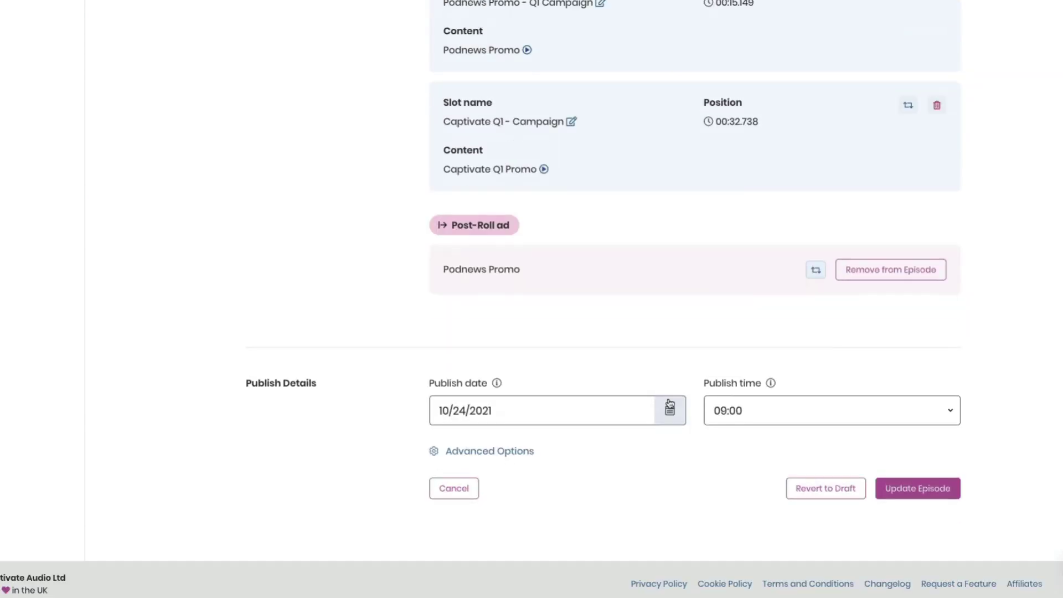
pyautogui.click(917, 490)
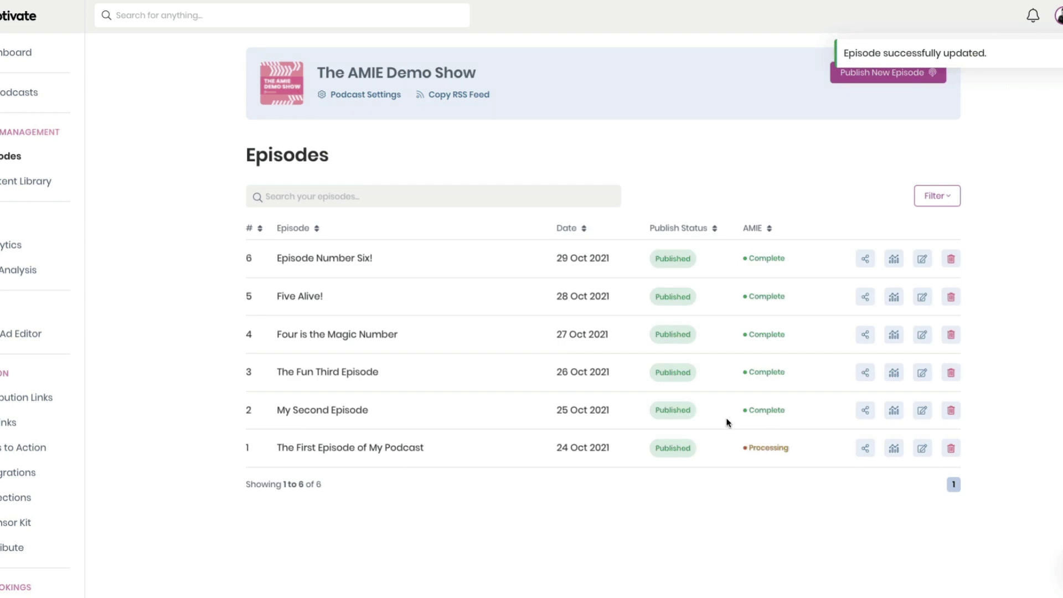
# Open The First Episode of My Podcast and mark the baked-in advert from 00:51.829 to 01:09.931.
pyautogui.click(301, 436)
pyautogui.scroll(-15, 301, 436)
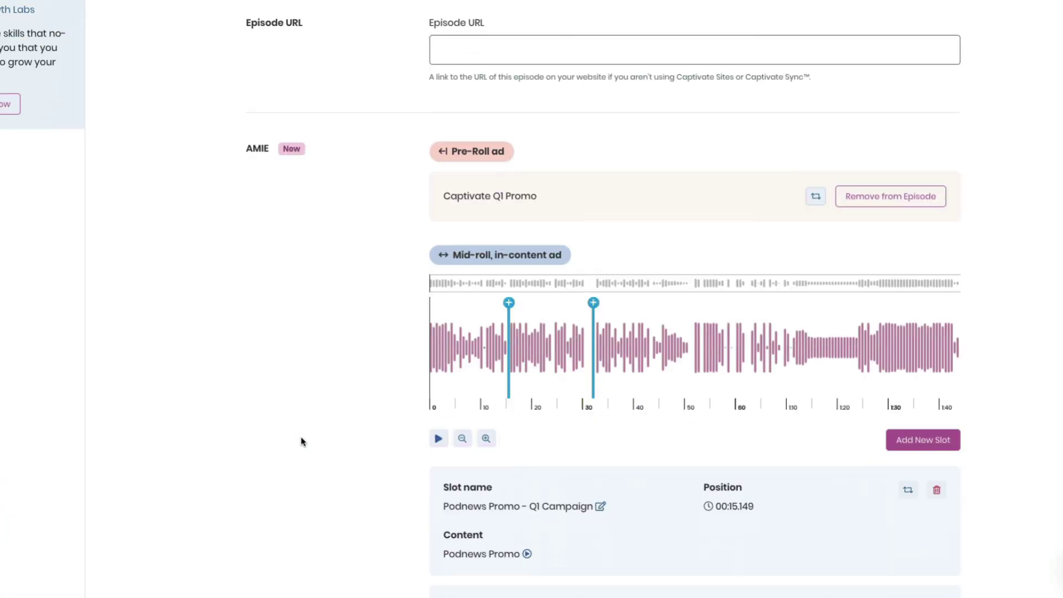
pyautogui.click(484, 439)
pyautogui.hscroll(8, 686, 361)
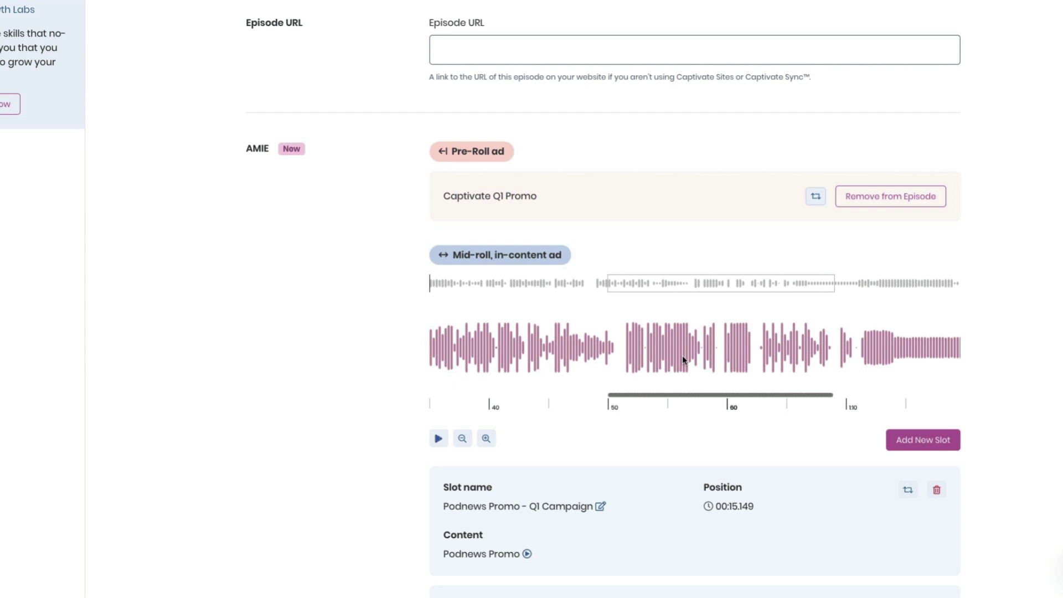
pyautogui.moveTo(588, 357); pyautogui.dragTo(799, 365)
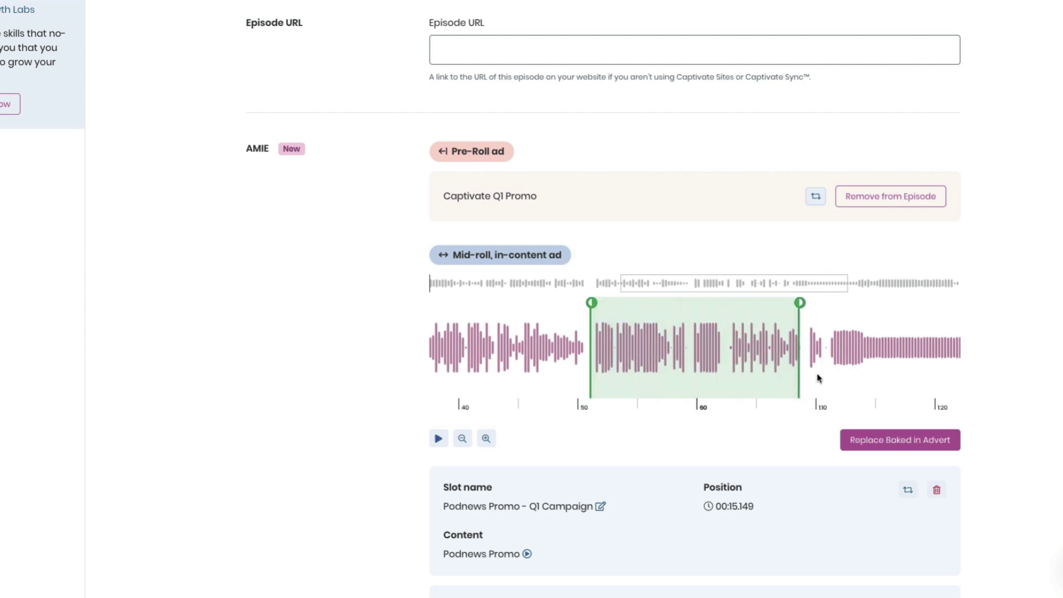
pyautogui.moveTo(800, 302); pyautogui.dragTo(804, 302)
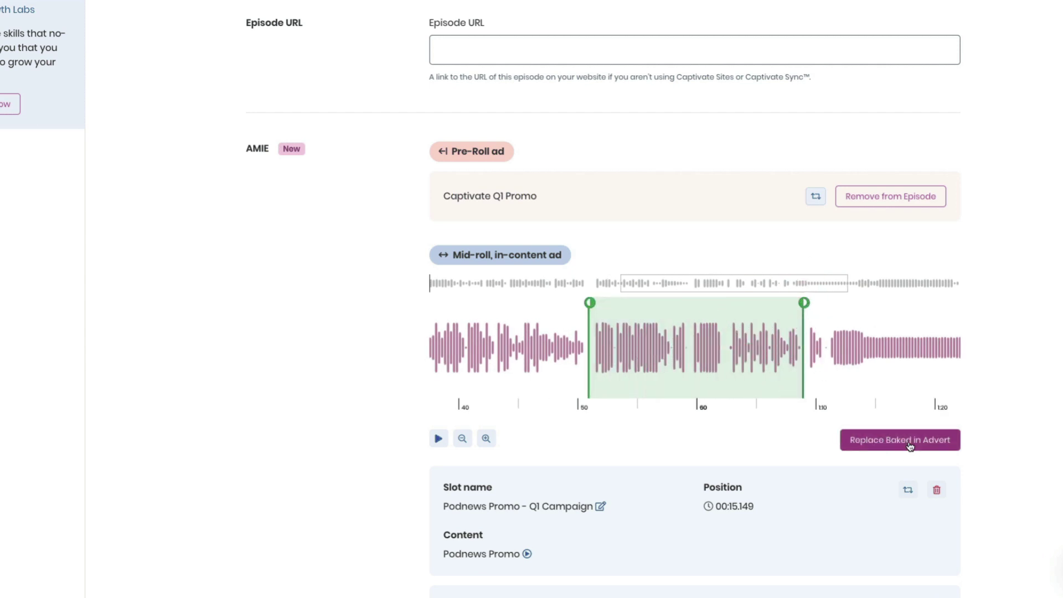
# Replace the marked advert with Alitu Ad in a slot named 'Alitu Ad - Campaign Q1'.
pyautogui.click(883, 442)
pyautogui.scroll(-2, 884, 495)
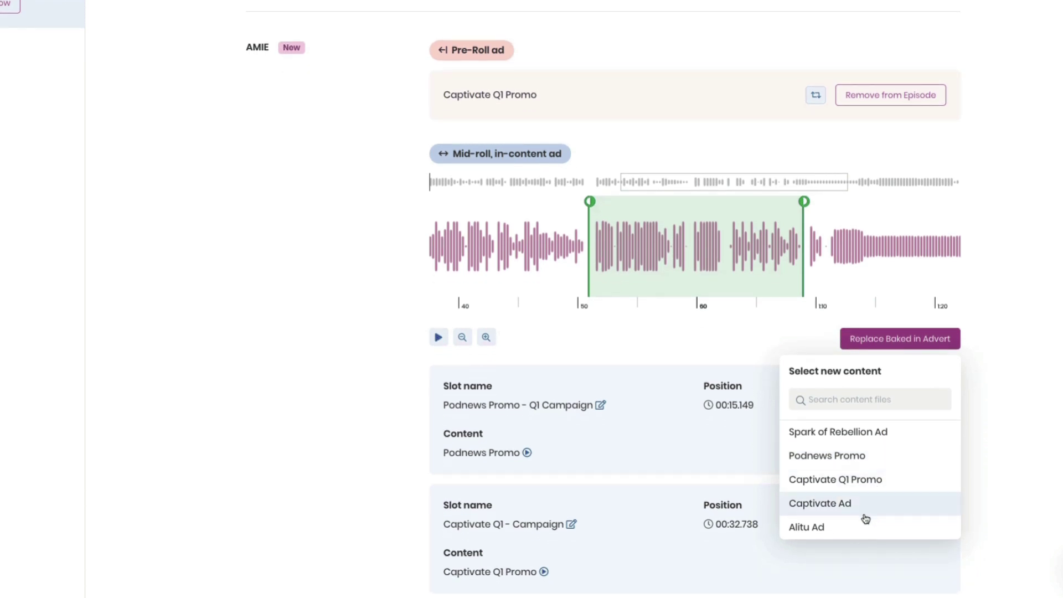
pyautogui.click(862, 508)
pyautogui.scroll(-4, 680, 489)
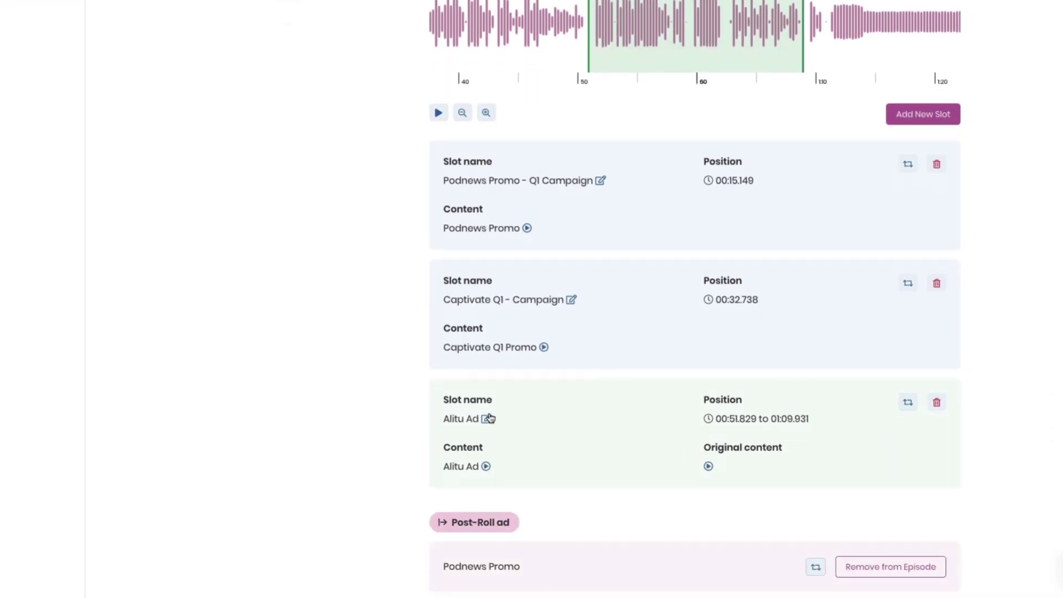
pyautogui.click(487, 419)
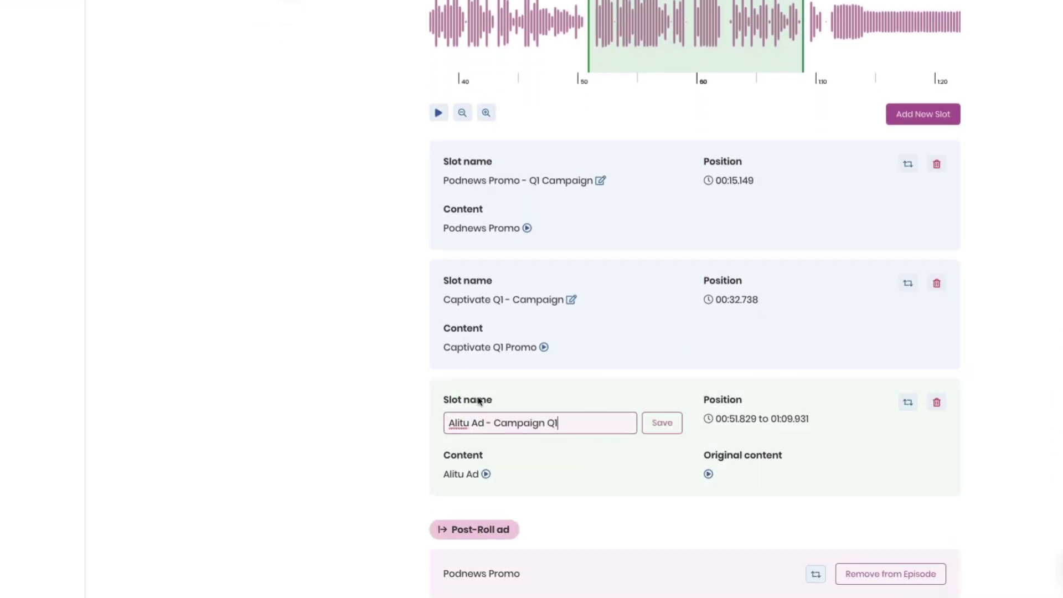
pyautogui.click(655, 424)
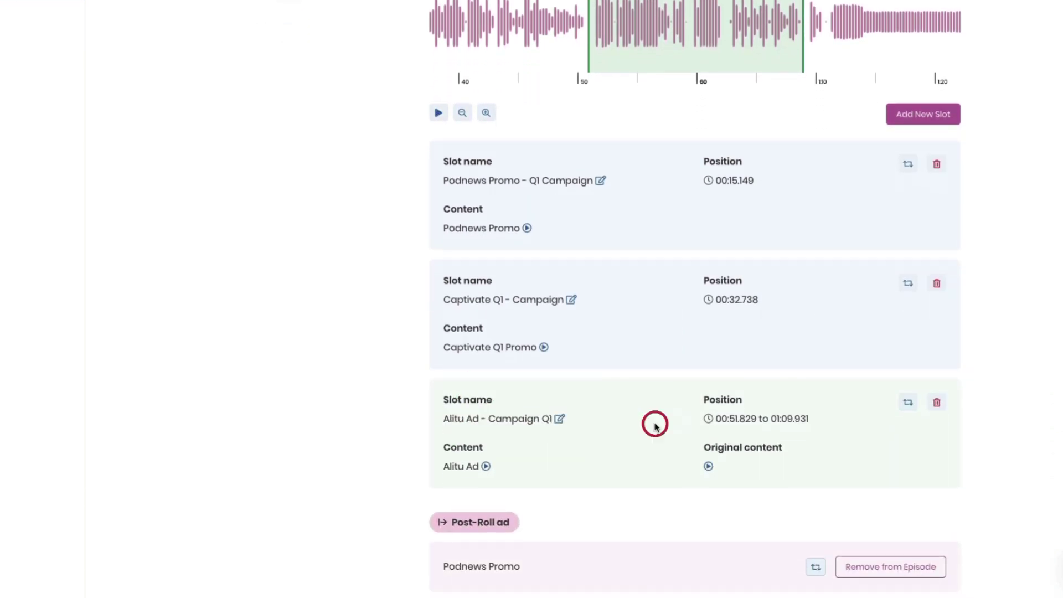
# Preview the original and Alitu Ad audio, then add a Mid Roll slot with Mid-Roll Q4 2021 ticked.
pyautogui.click(709, 467)
pyautogui.click(486, 466)
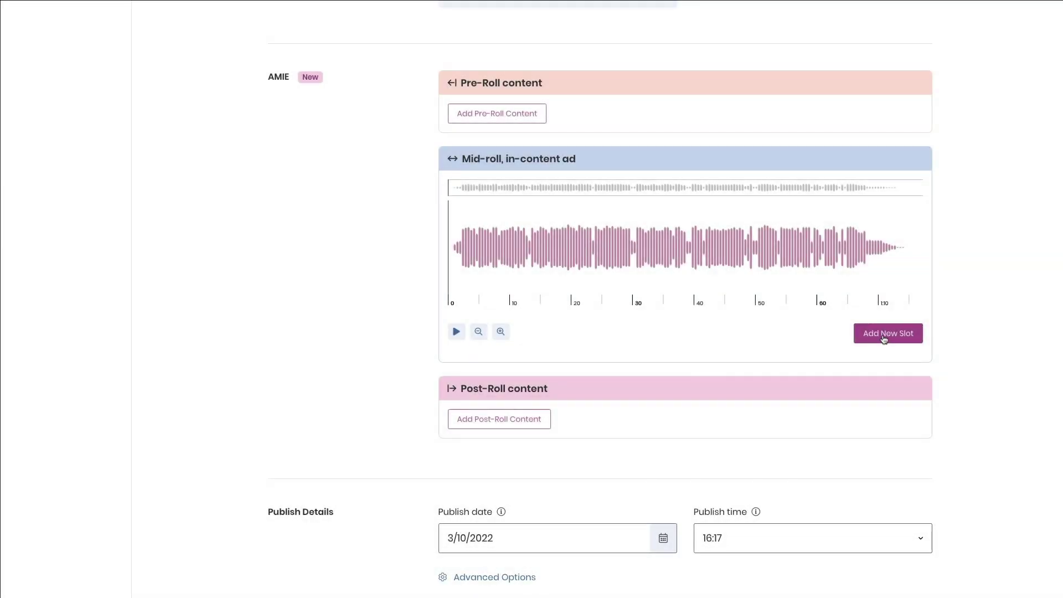
pyautogui.click(888, 333)
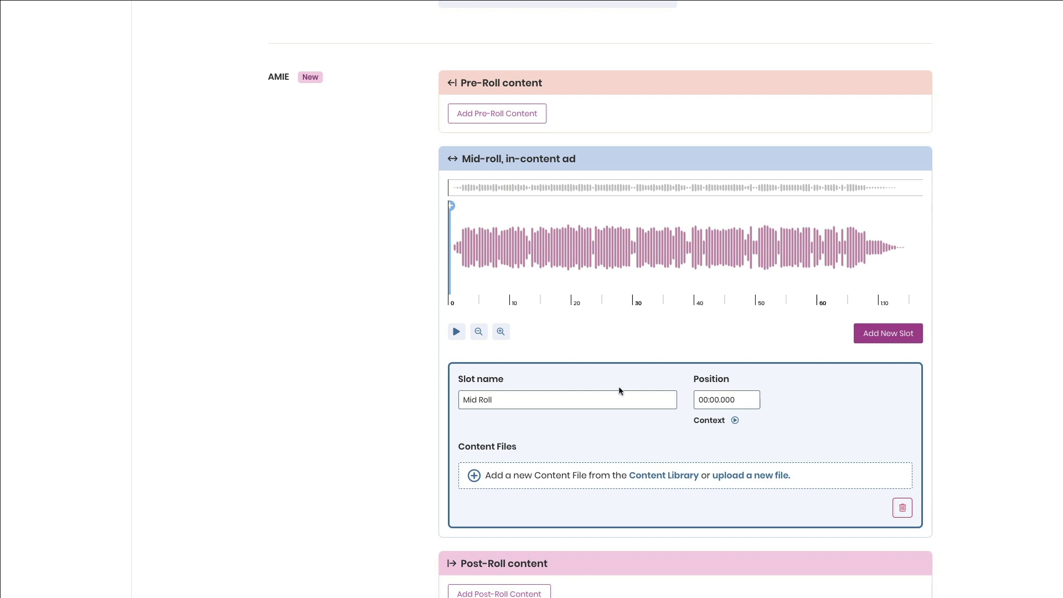
pyautogui.click(674, 476)
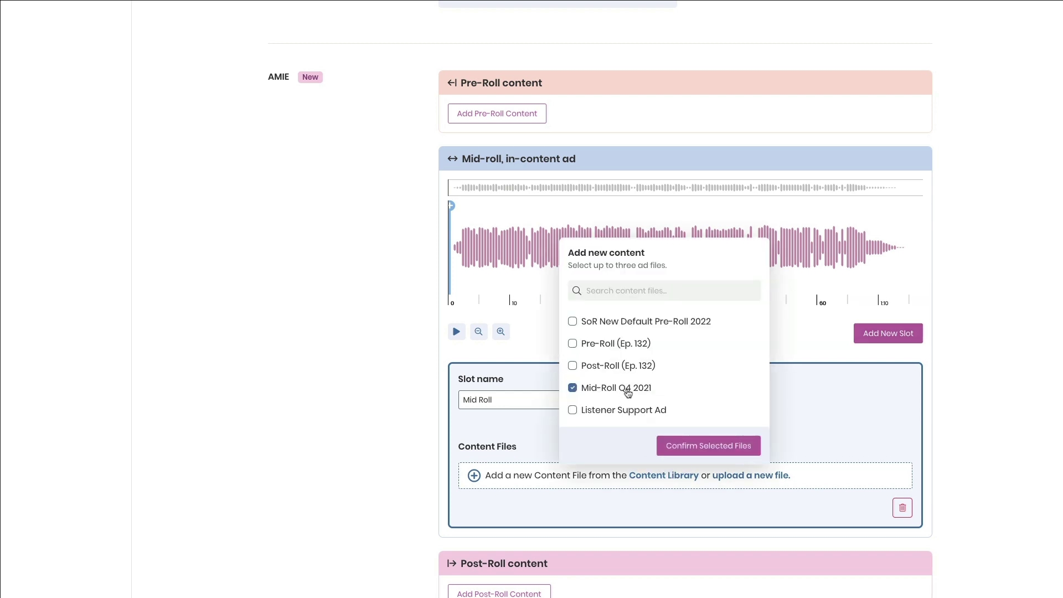
# Confirm Mid-Roll Q4 2021 for the first slot and add a Mid Roll 2 slot at 00:30.771.
pyautogui.click(709, 446)
pyautogui.click(637, 263)
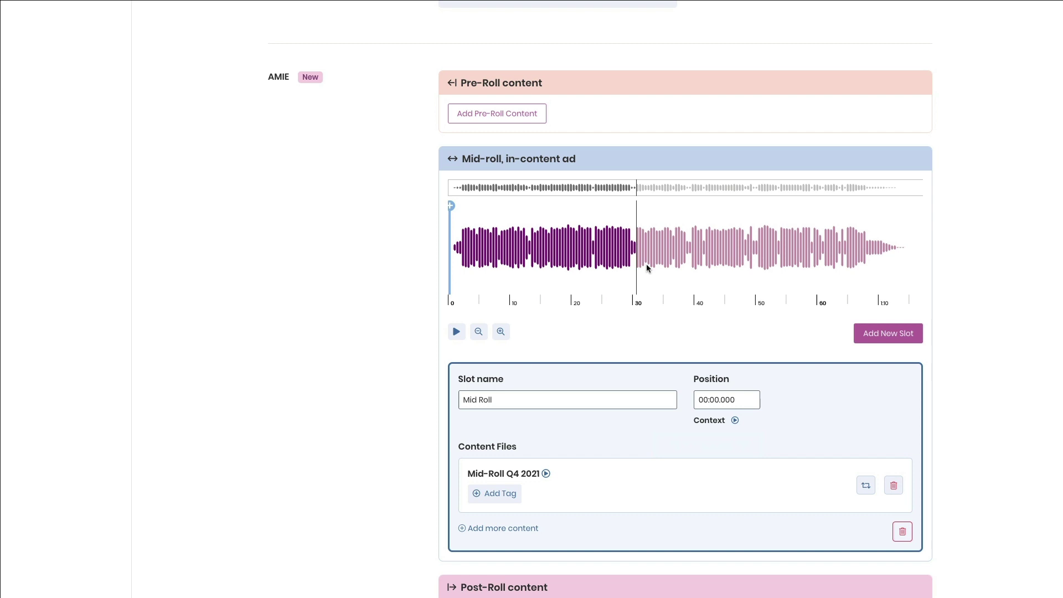
pyautogui.click(895, 333)
pyautogui.click(579, 397)
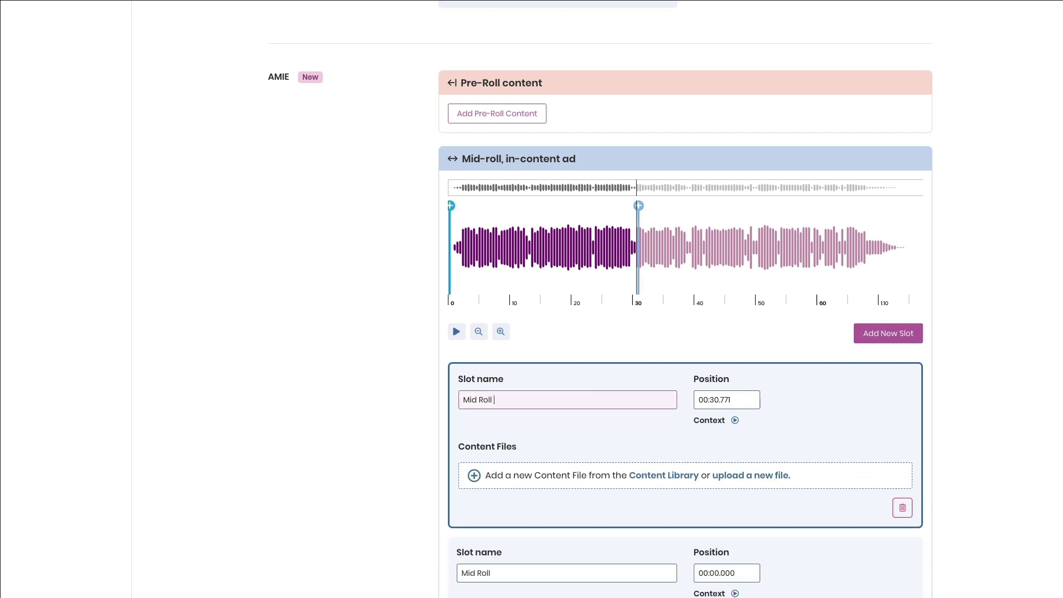
# Fill Mid Roll 2 with Listener Support Ad and Mid-Roll Q4 2021 from the Content Library.
pyautogui.click(648, 476)
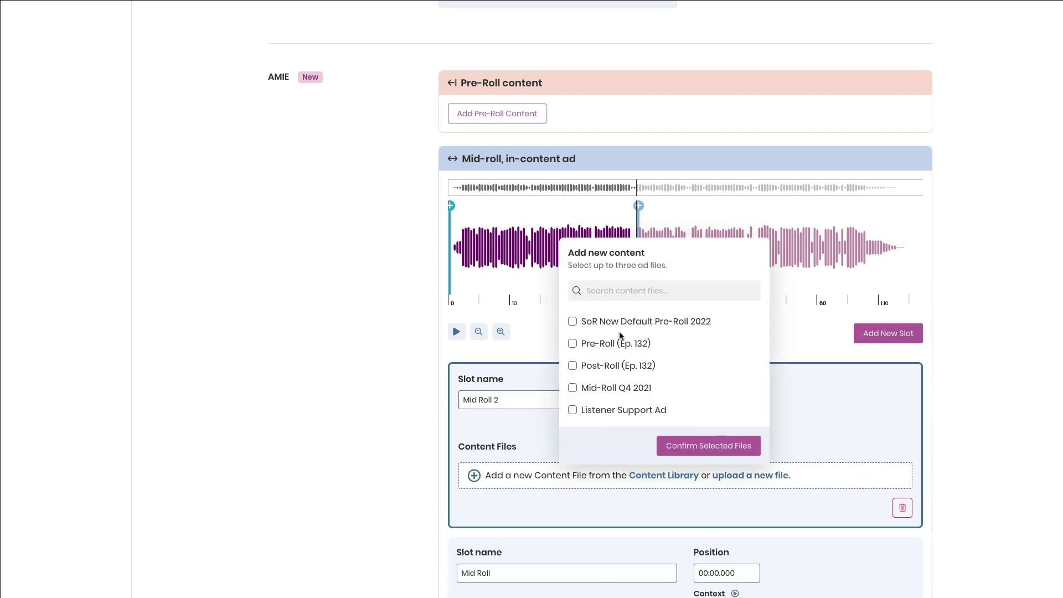
pyautogui.click(687, 445)
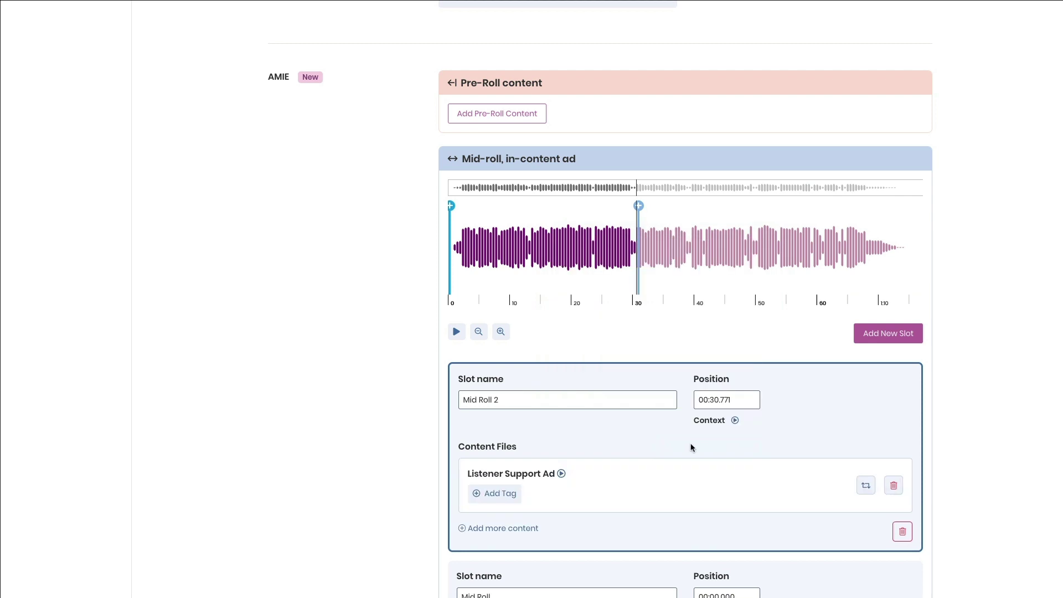
pyautogui.click(530, 529)
pyautogui.scroll(-2, 675, 535)
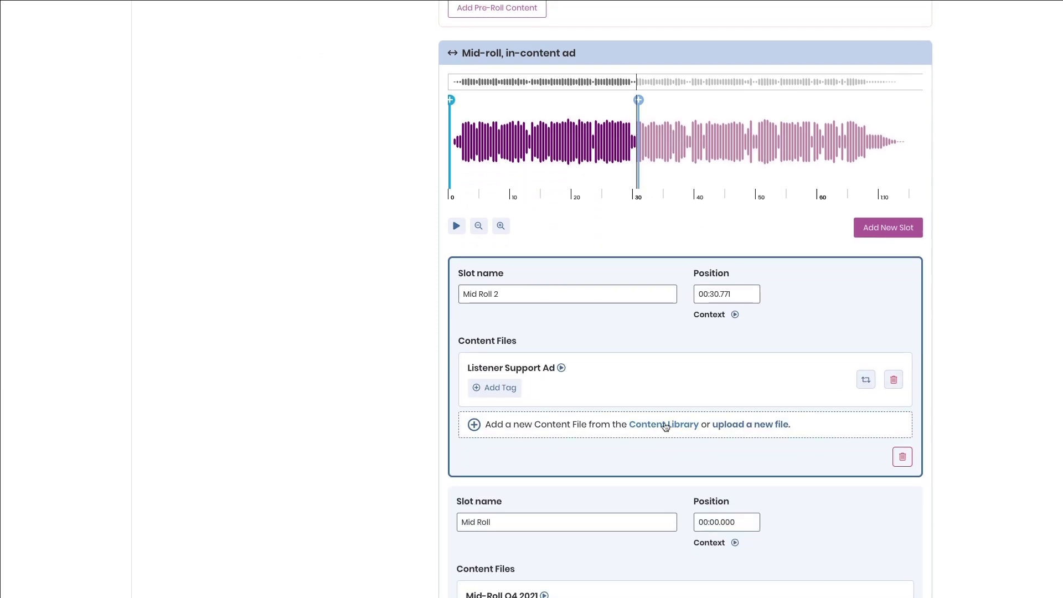
pyautogui.click(668, 425)
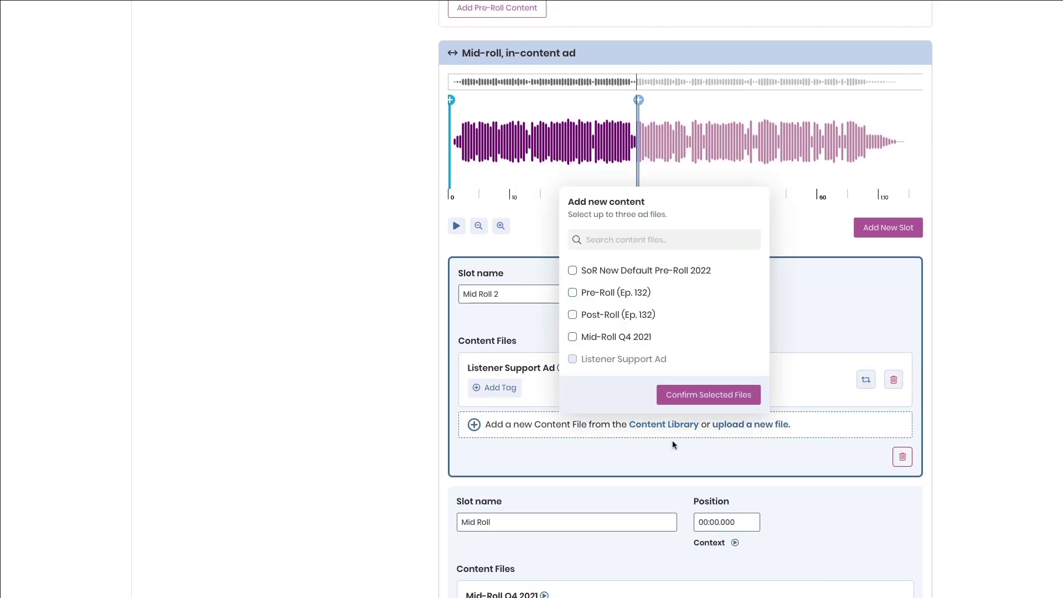
pyautogui.click(706, 394)
pyautogui.scroll(4, 529, 137)
# Add Pre-Roll (Ep. 132) and Listener Support Ad to the pre-roll from the Content Library.
pyautogui.click(646, 165)
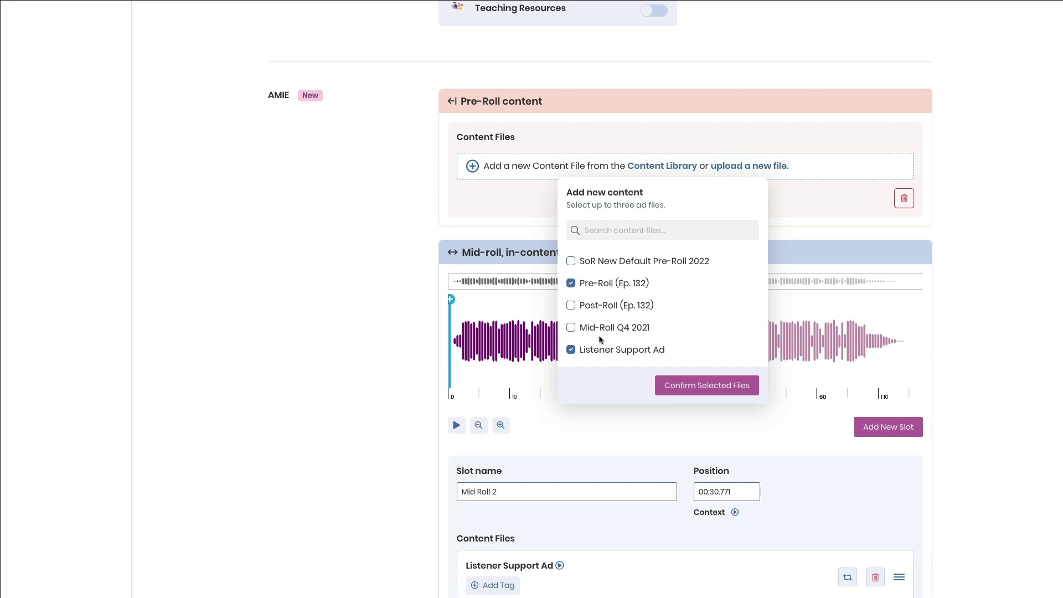
pyautogui.click(725, 387)
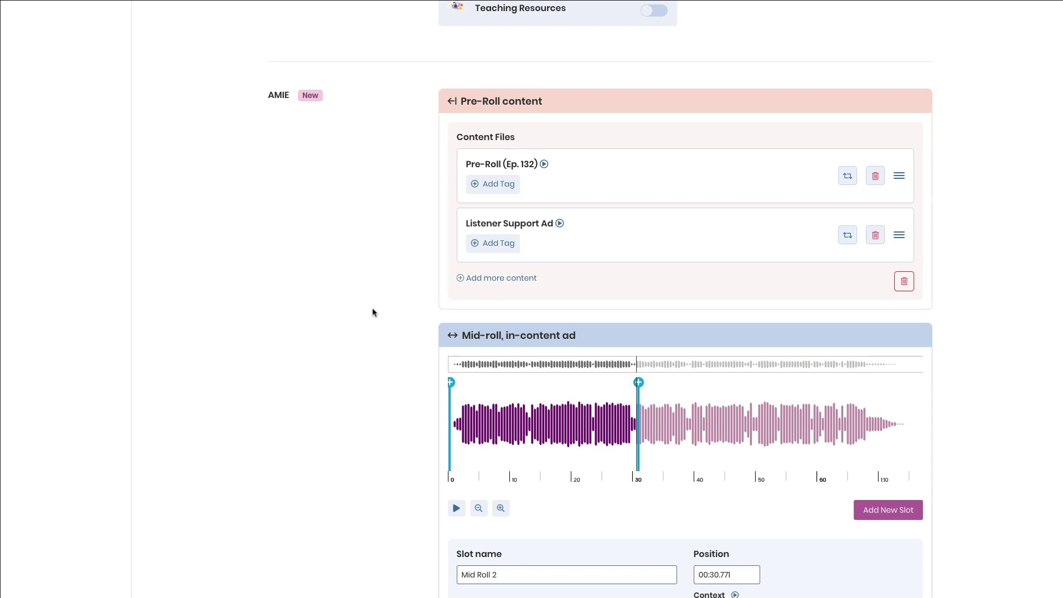
pyautogui.scroll(-1, 713, 218)
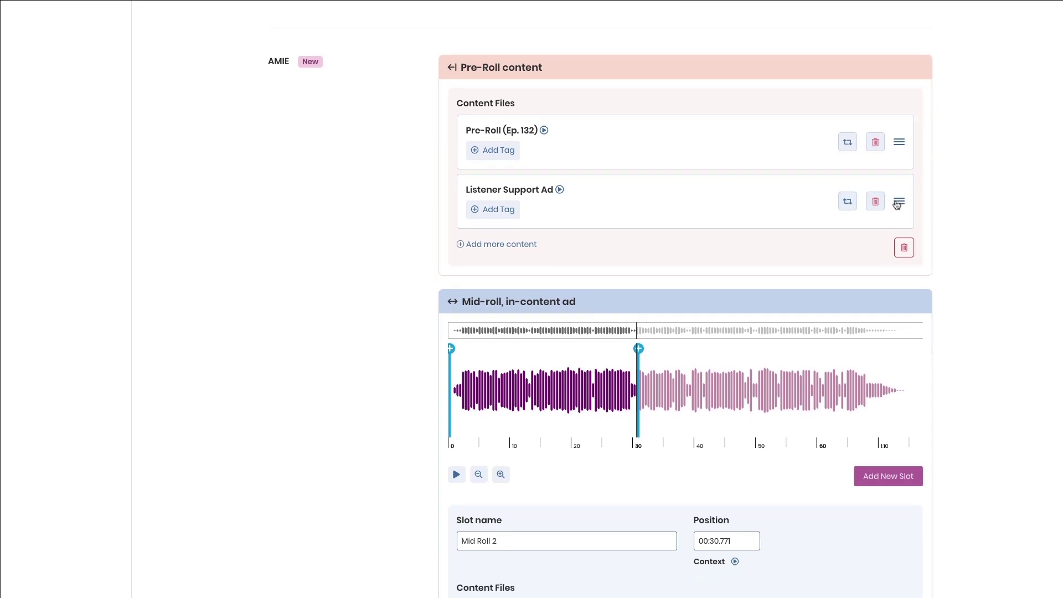
# Reorder the pre-roll files and move Mid-Roll Q4 2021 to the top of Mid Roll 2.
pyautogui.moveTo(898, 204); pyautogui.dragTo(897, 140)
pyautogui.scroll(-5, 875, 305)
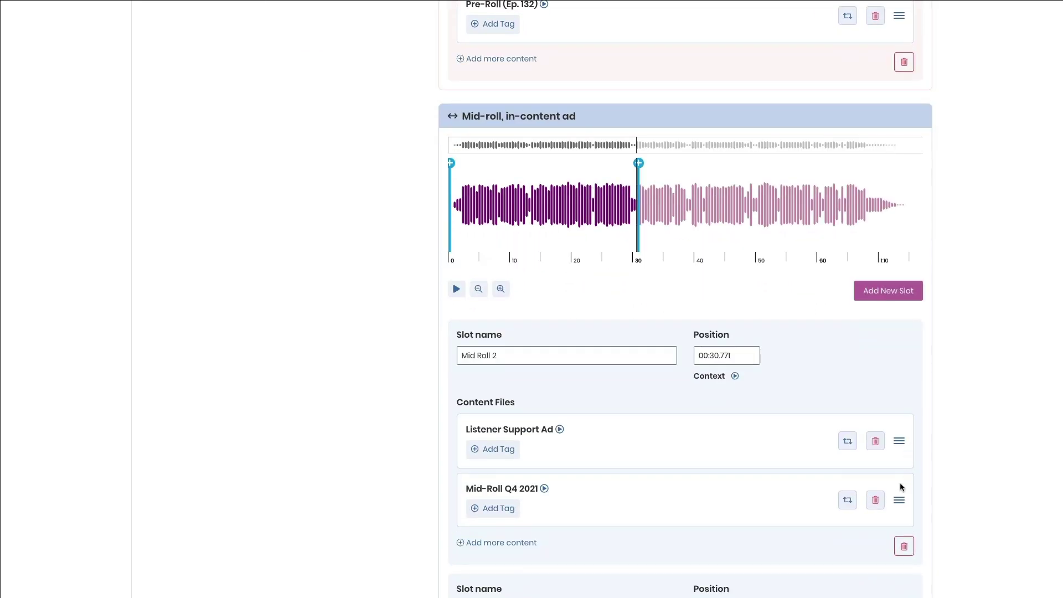
pyautogui.moveTo(899, 495); pyautogui.dragTo(826, 443)
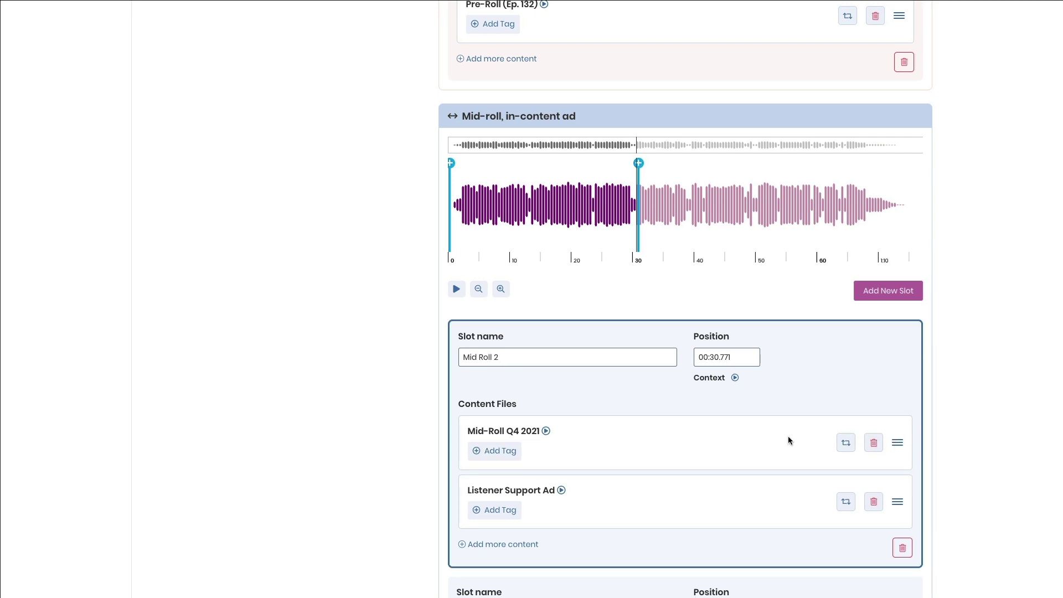
pyautogui.scroll(-1, 788, 441)
# Add a Mid Roll slot near 43 seconds and set its position to 00:44.437.
pyautogui.click(716, 177)
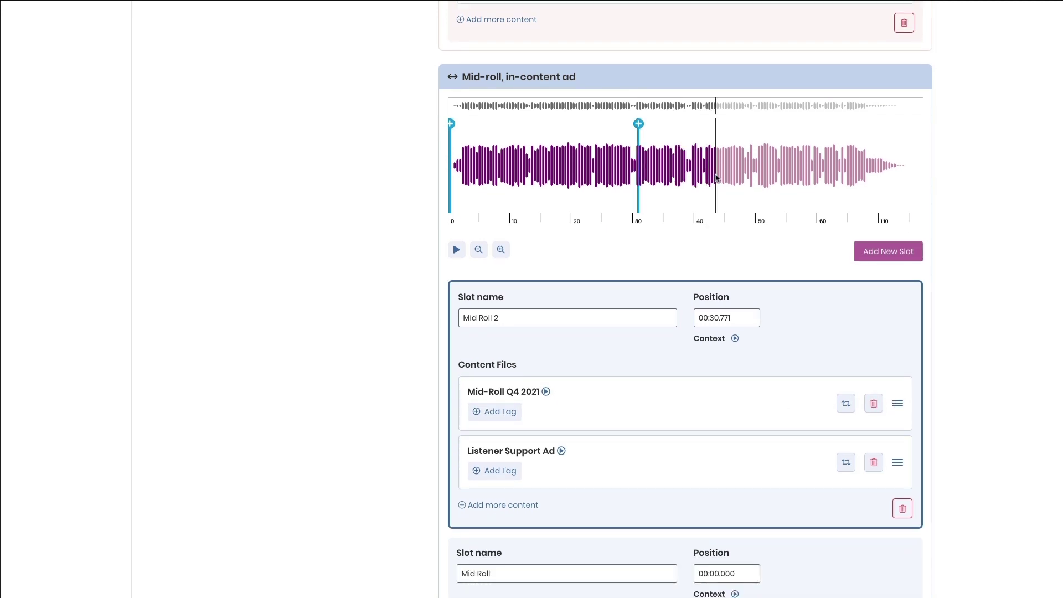
pyautogui.click(867, 258)
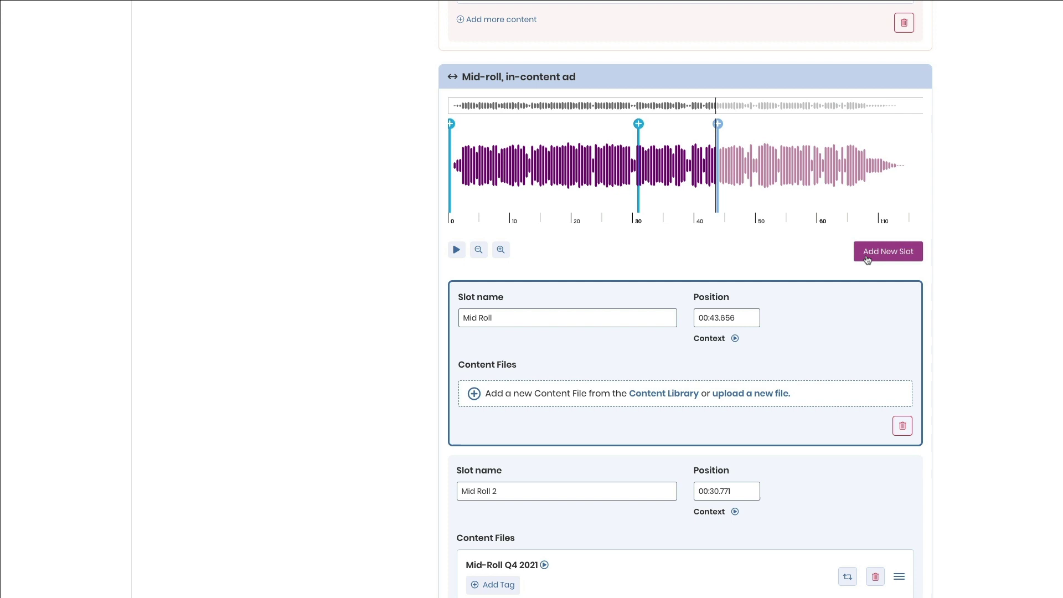
pyautogui.click(717, 320)
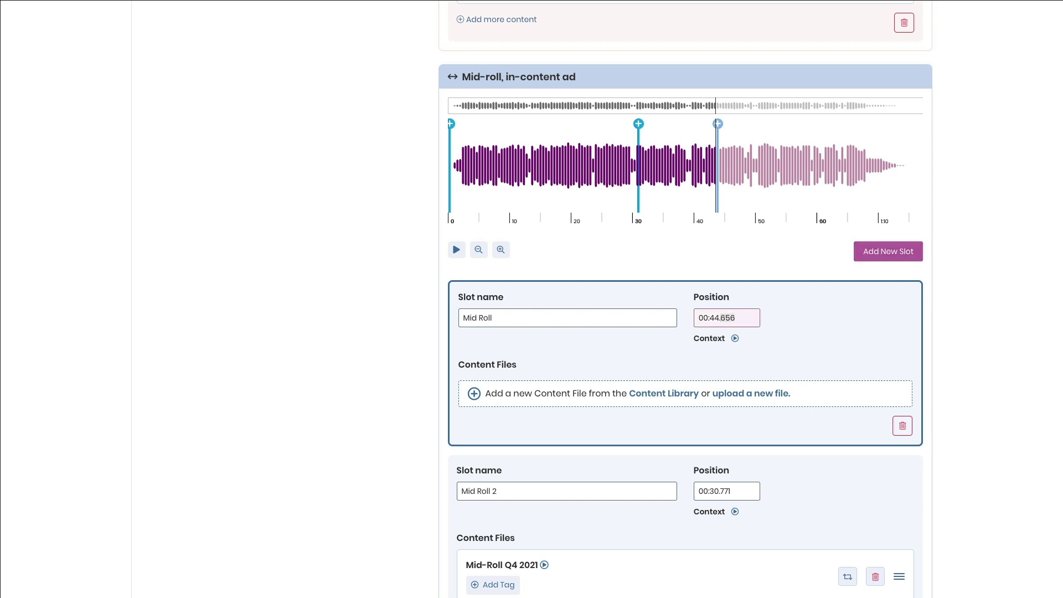
pyautogui.click(609, 321)
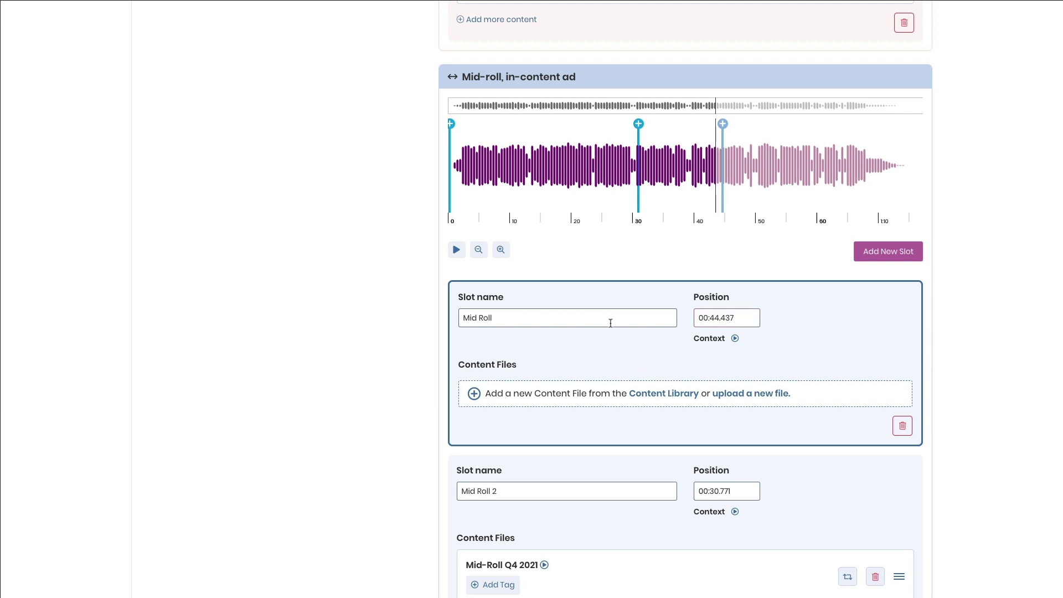
# Tag the pre-roll Listener Support Ad with 'Listener Support' and 'Donations'.
pyautogui.scroll(9, 803, 353)
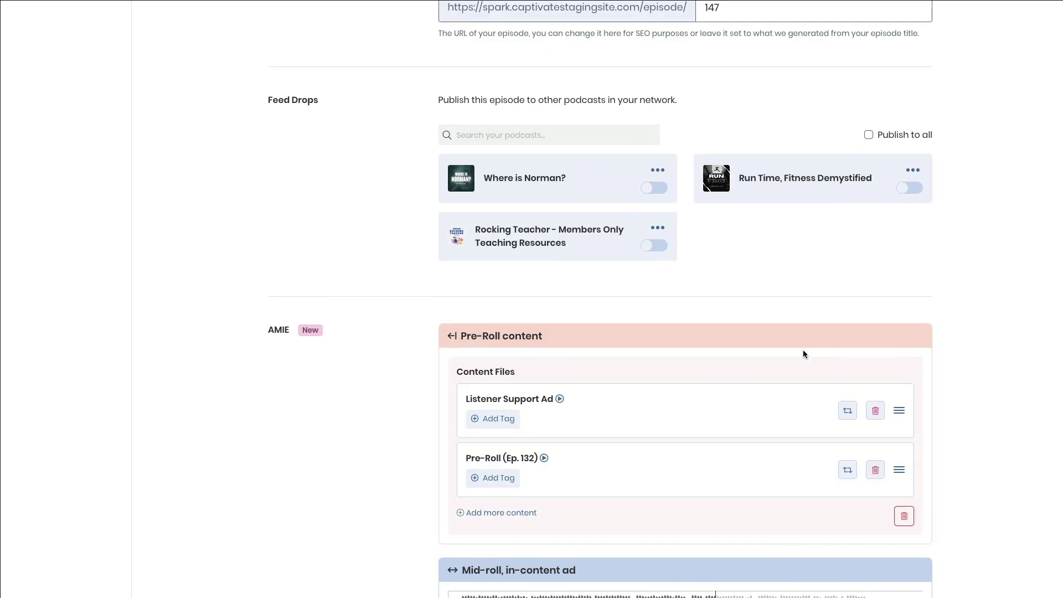
pyautogui.scroll(-1, 803, 353)
pyautogui.click(507, 346)
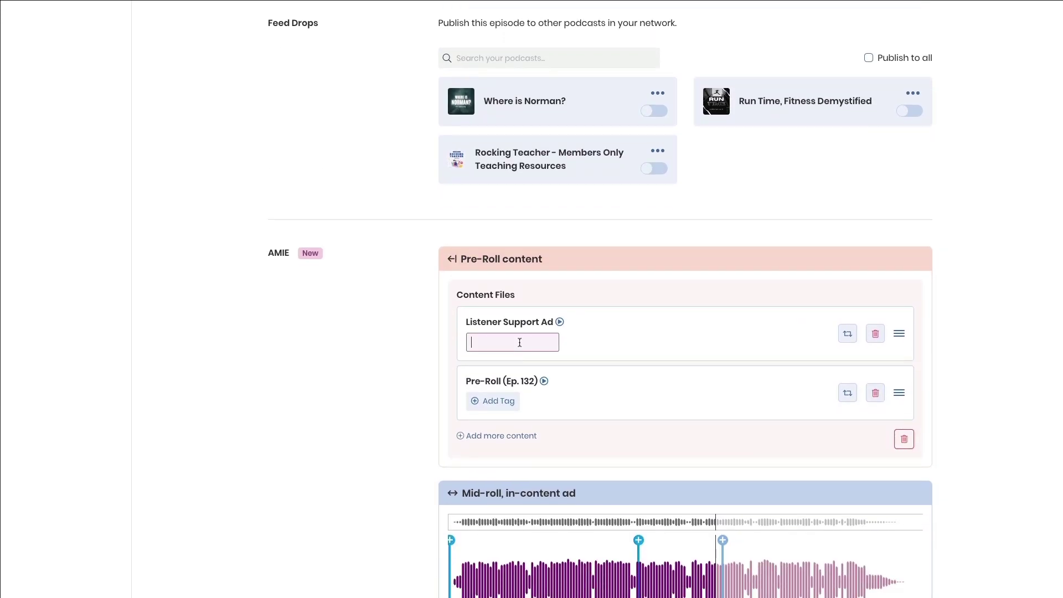
pyautogui.write('Listener Support')
pyautogui.press('Return')
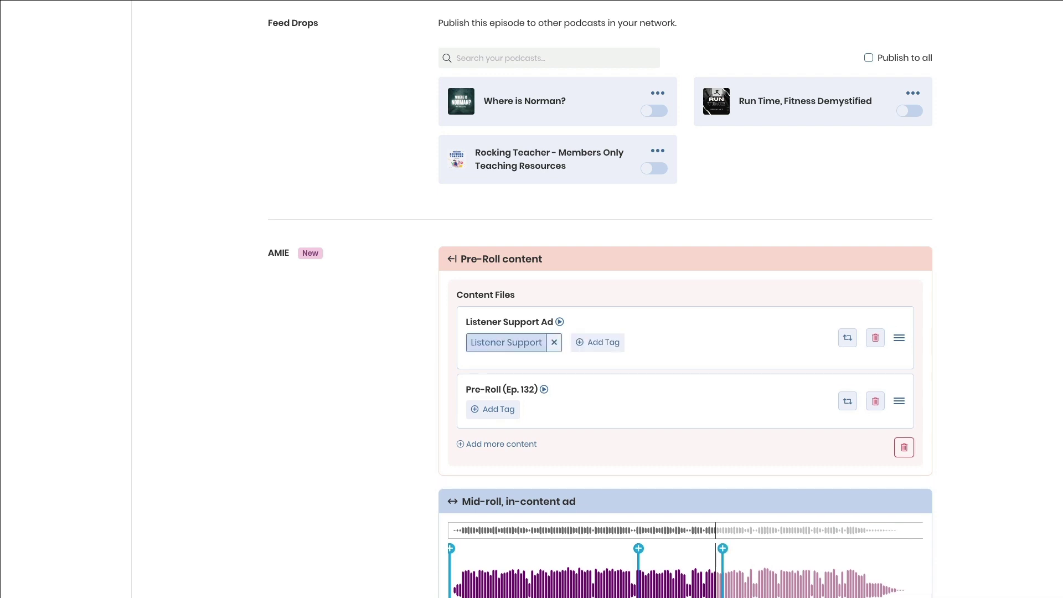
pyautogui.click(609, 344)
pyautogui.write('Donations')
pyautogui.press('Return')
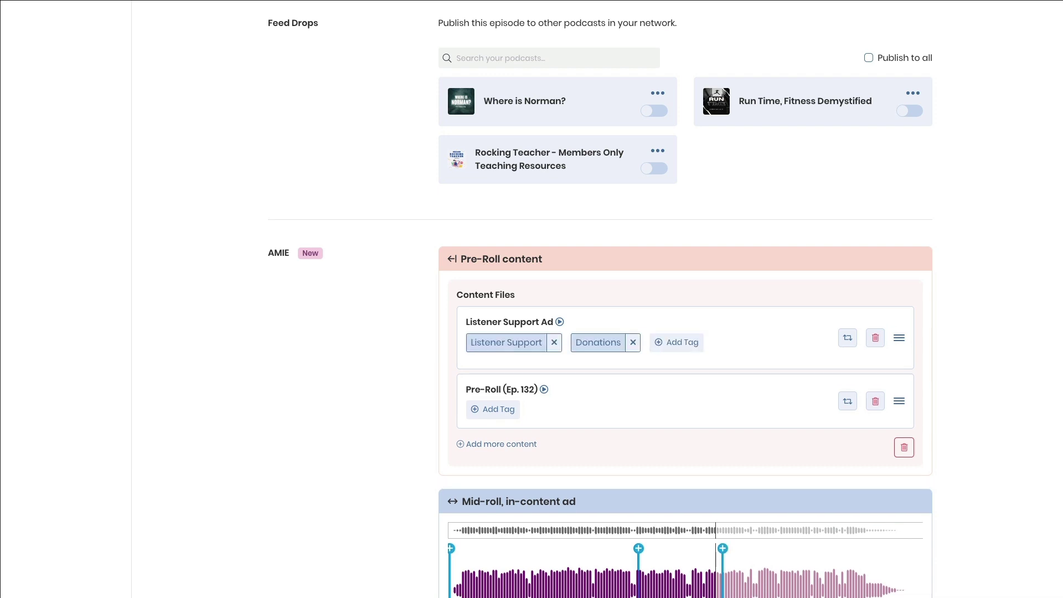
# Tag Pre-Roll (Ep. 132) with 'Episode Tease'.
pyautogui.click(498, 409)
pyautogui.write('Episode Teas')
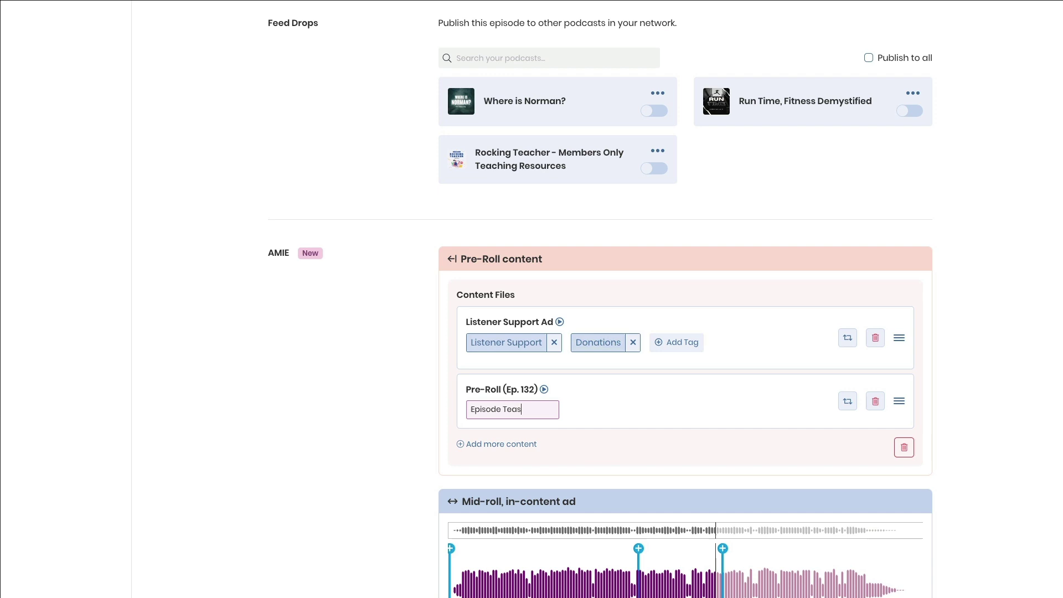
pyautogui.write('e')
pyautogui.press('Return')
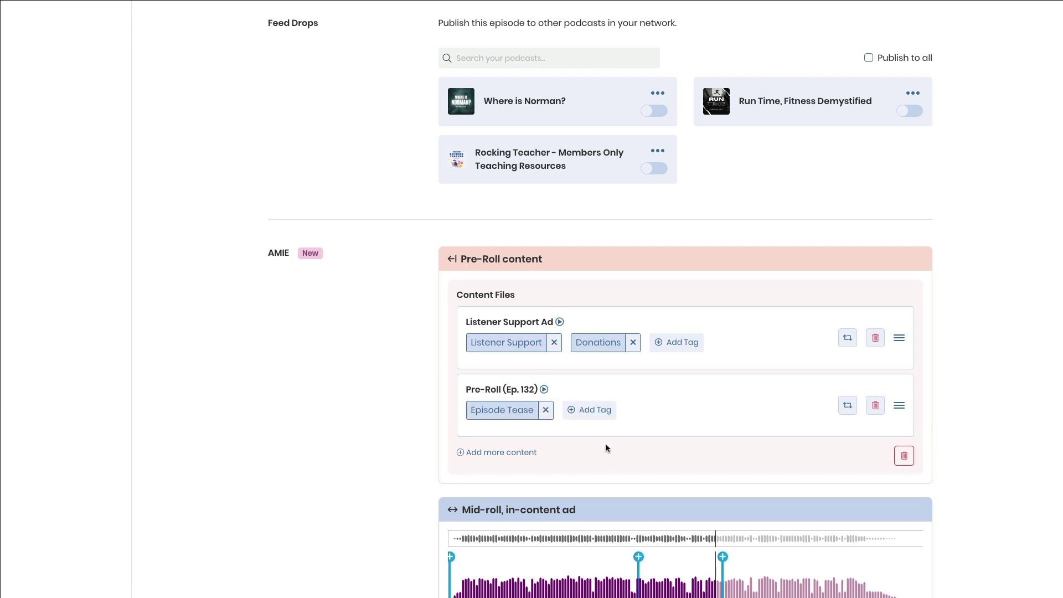
# Save the episode and bring up Captivate Settings showing the default pre-roll SoR New Default Pre-Roll 2022.
pyautogui.scroll(-20, 609, 448)
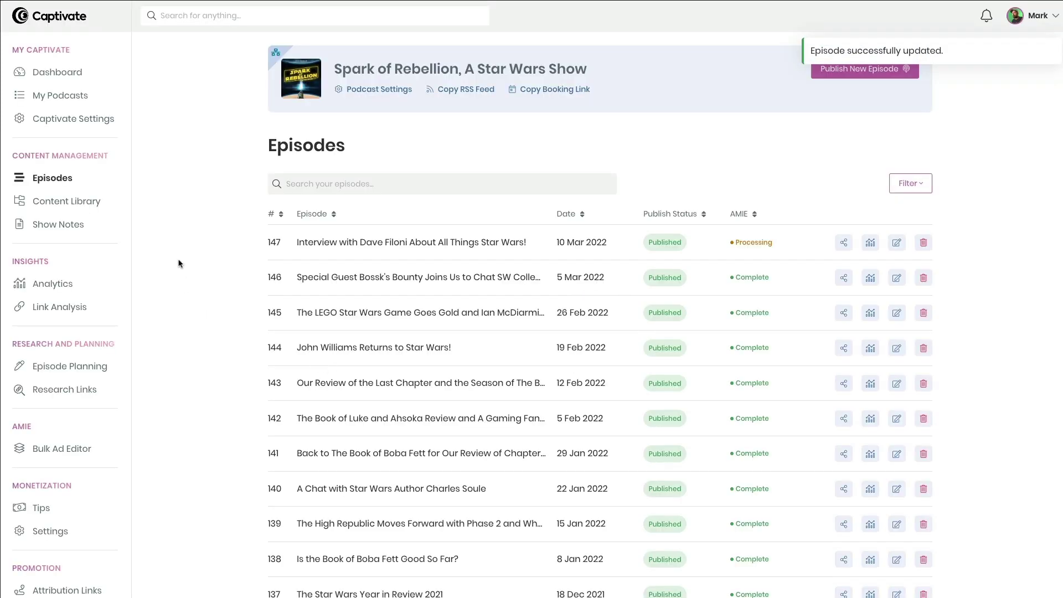
pyautogui.click(84, 123)
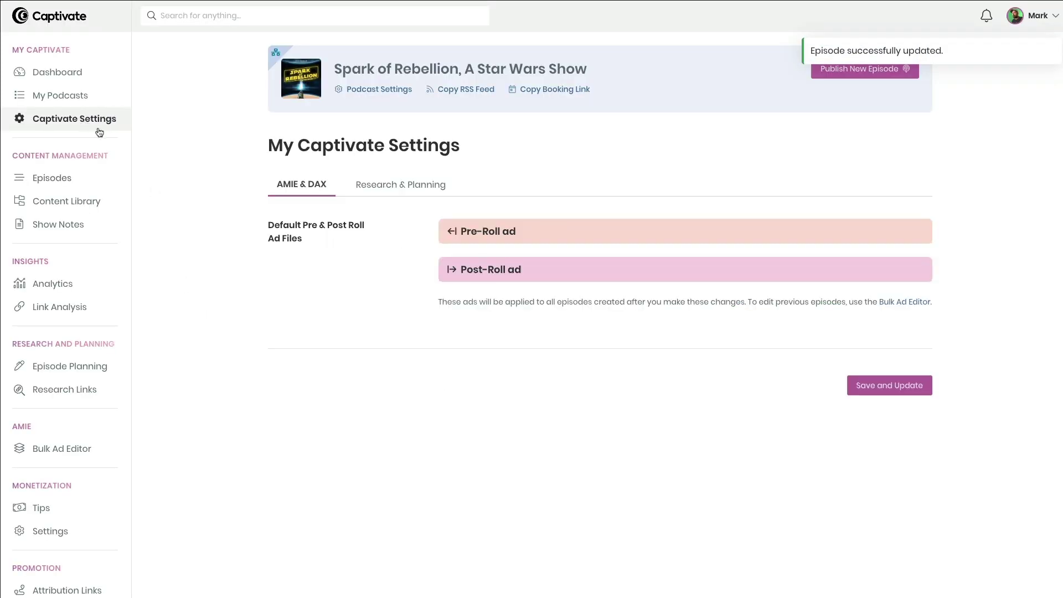
# Set the default pre-roll ads to SoR New Default Pre-Roll 2022 first, then Listener Support Ad.
pyautogui.click(886, 280)
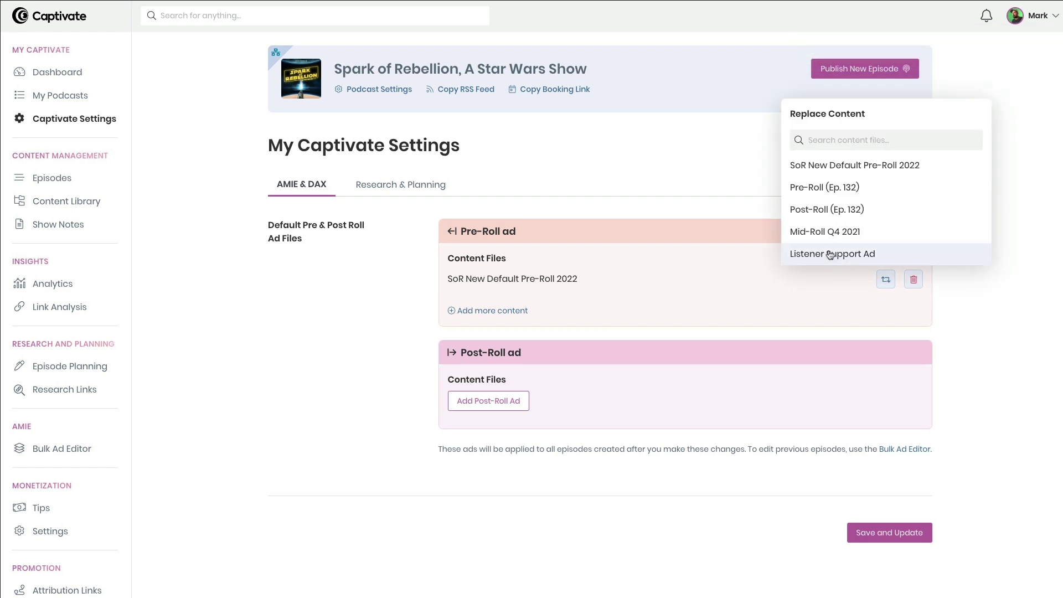
pyautogui.click(836, 250)
pyautogui.click(492, 310)
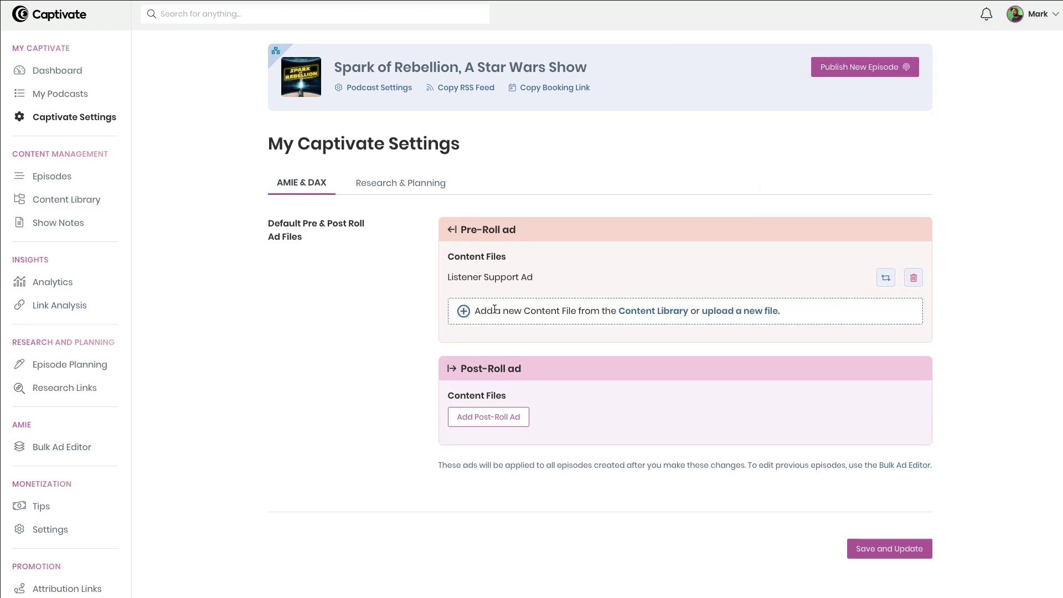
pyautogui.click(659, 311)
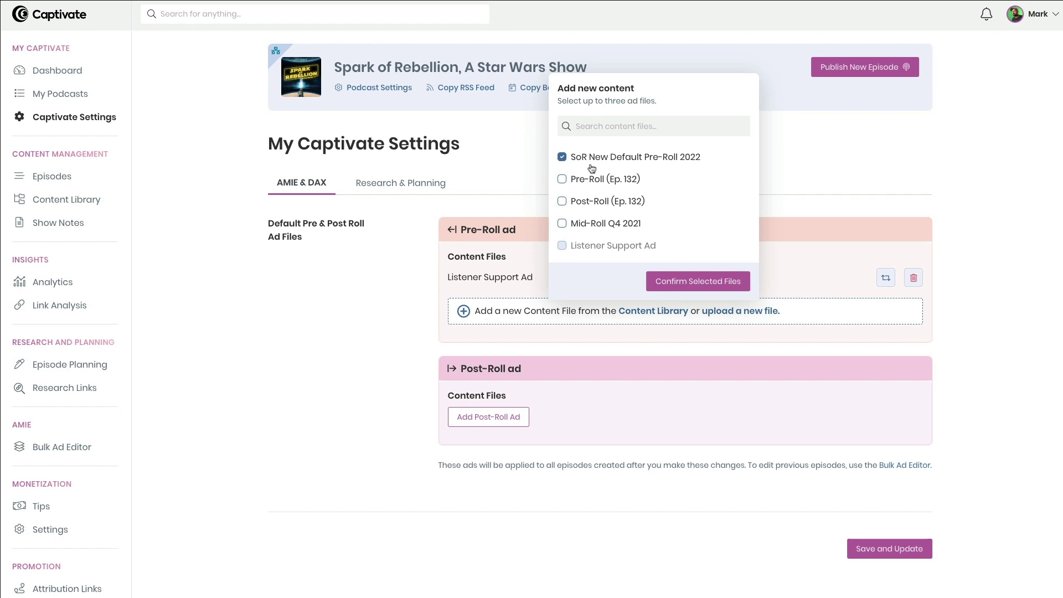
pyautogui.click(698, 282)
pyautogui.moveTo(917, 303); pyautogui.dragTo(916, 277)
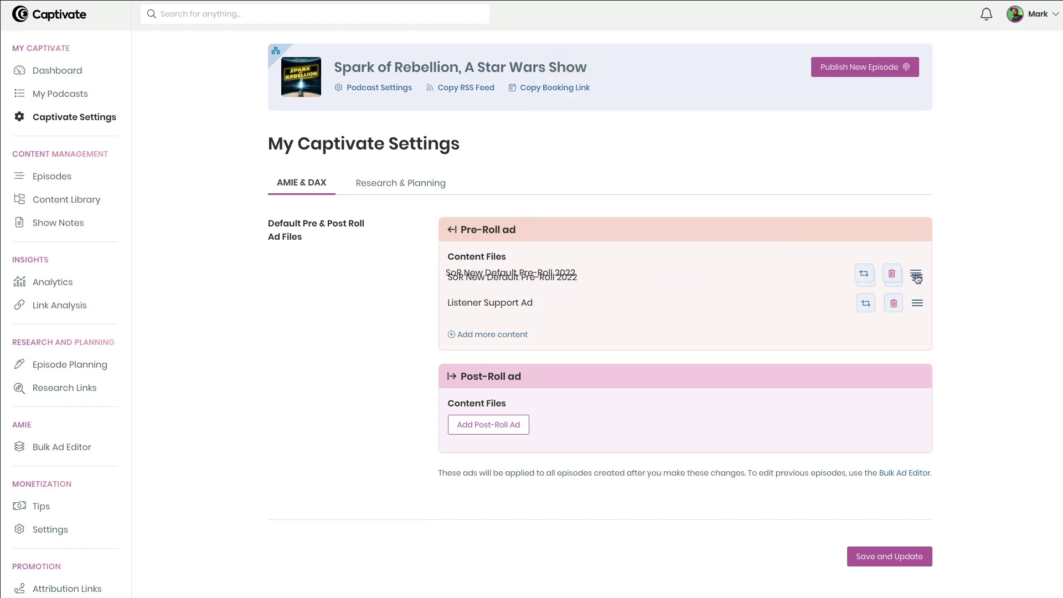
# Add post-roll ads Listener Support Ad then Post-Roll (Ep. 132), and save the settings.
pyautogui.click(526, 424)
pyautogui.click(673, 453)
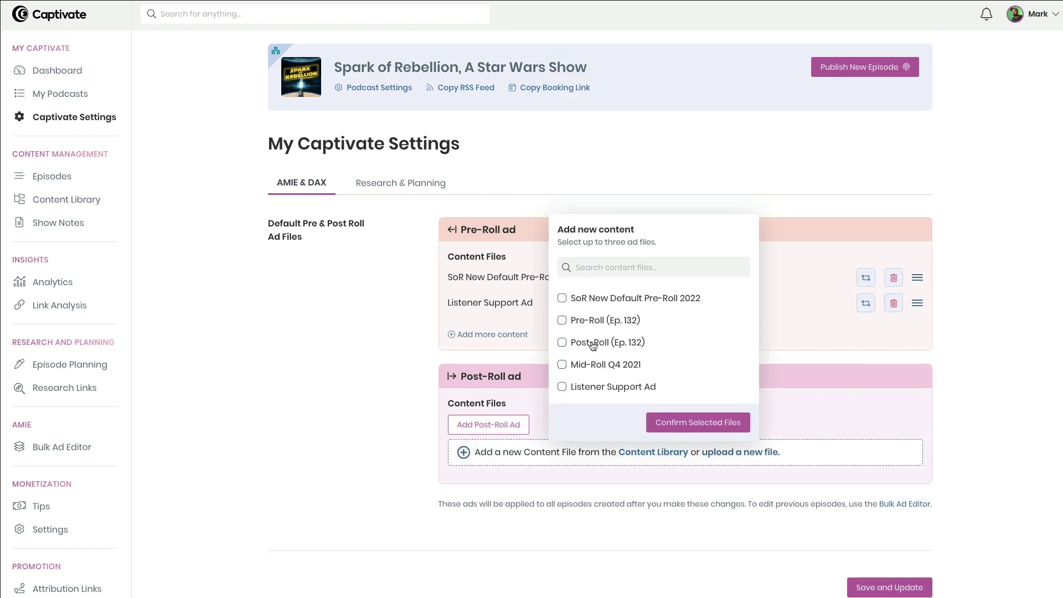
pyautogui.click(673, 421)
pyautogui.moveTo(914, 453); pyautogui.dragTo(917, 425)
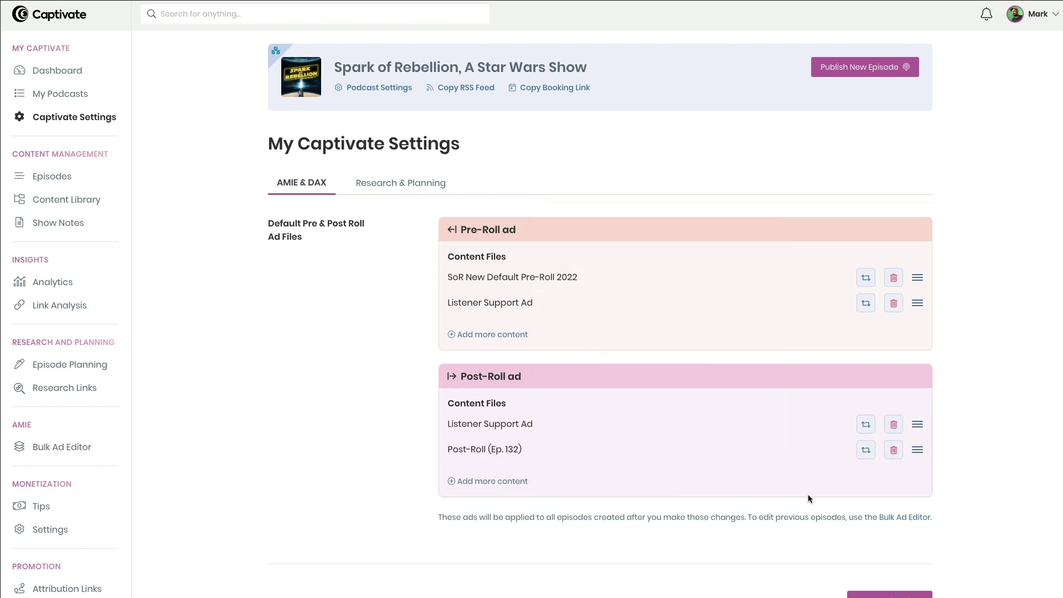
pyautogui.scroll(-1, 892, 582)
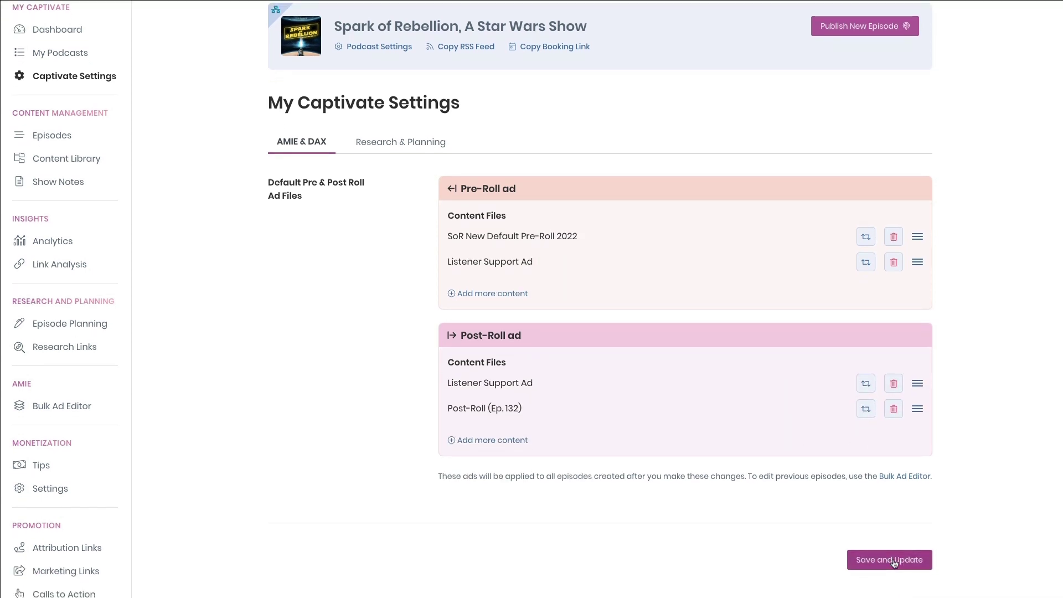
pyautogui.click(893, 563)
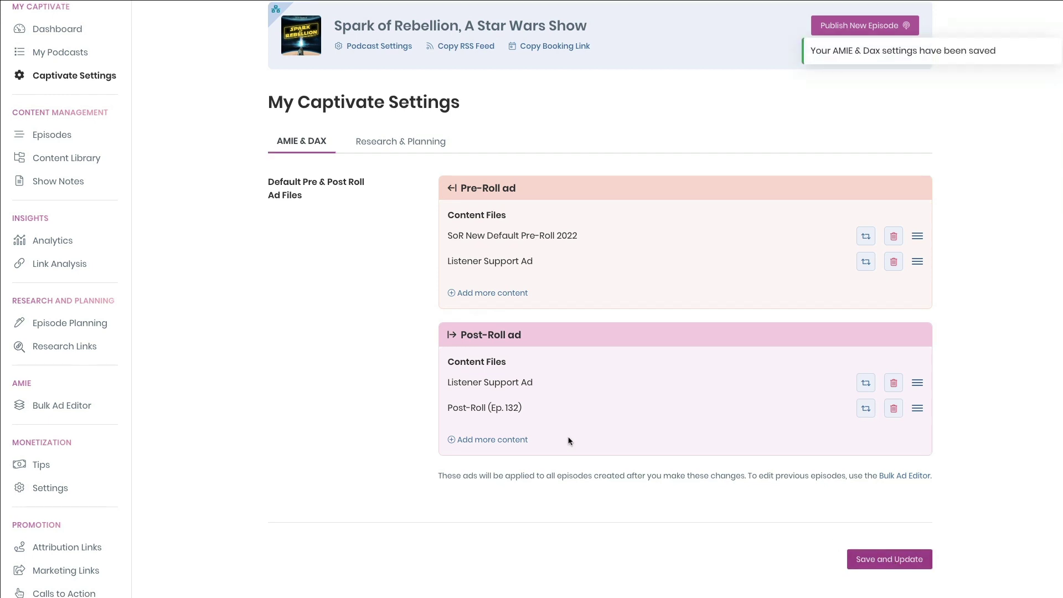